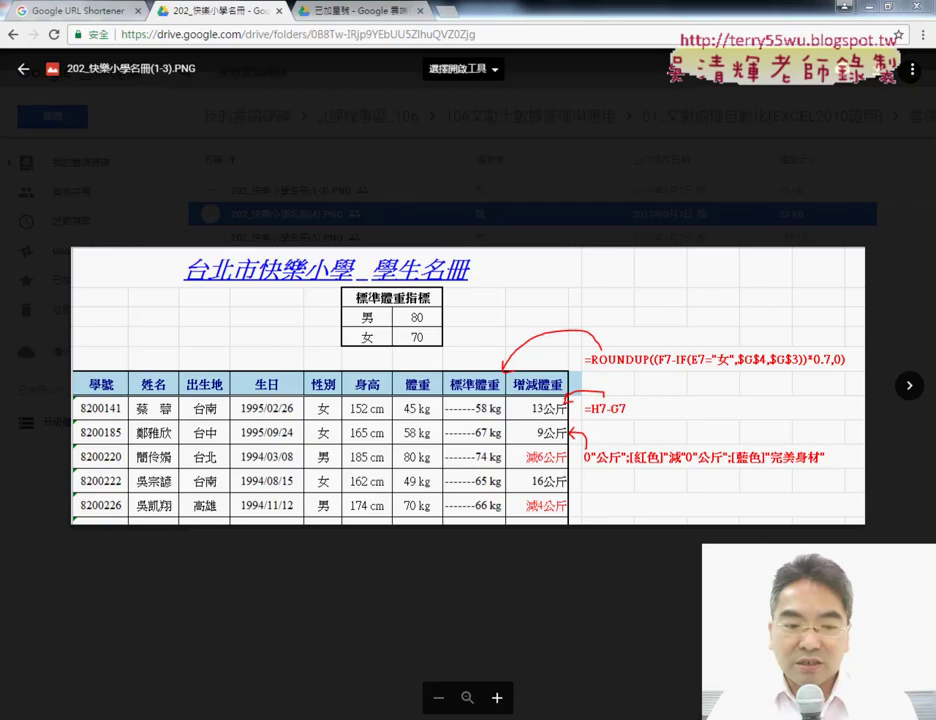
Check the exam instructions PDF, then return to the EXD02 workbook in Excel
{"action": "key", "text": "alt+Tab"}
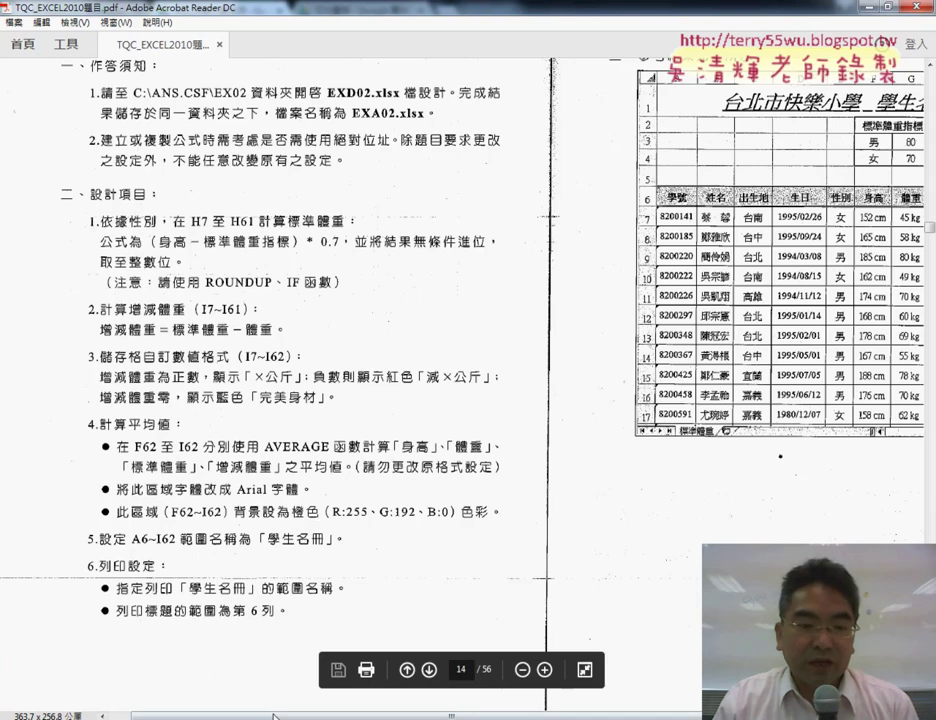
{"action": "left_click", "coordinate": [316, 688]}
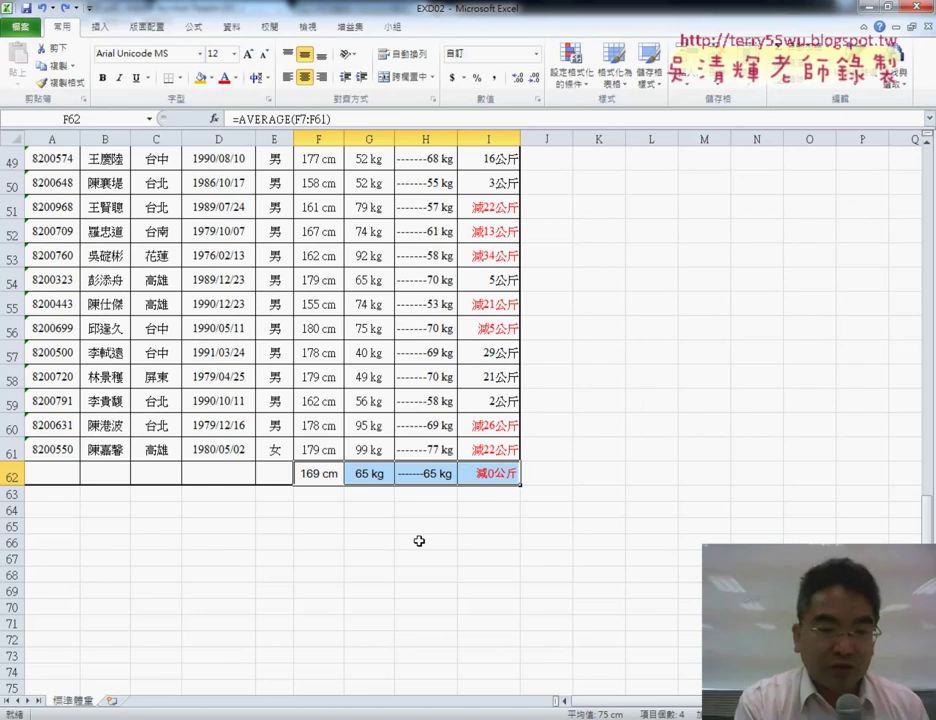
Undo the recent formatting and delete the averages in F62:I62
{"action": "key", "text": "ctrl+v"}
{"action": "key", "text": "Left"}
{"action": "key", "text": "ctrl+v"}
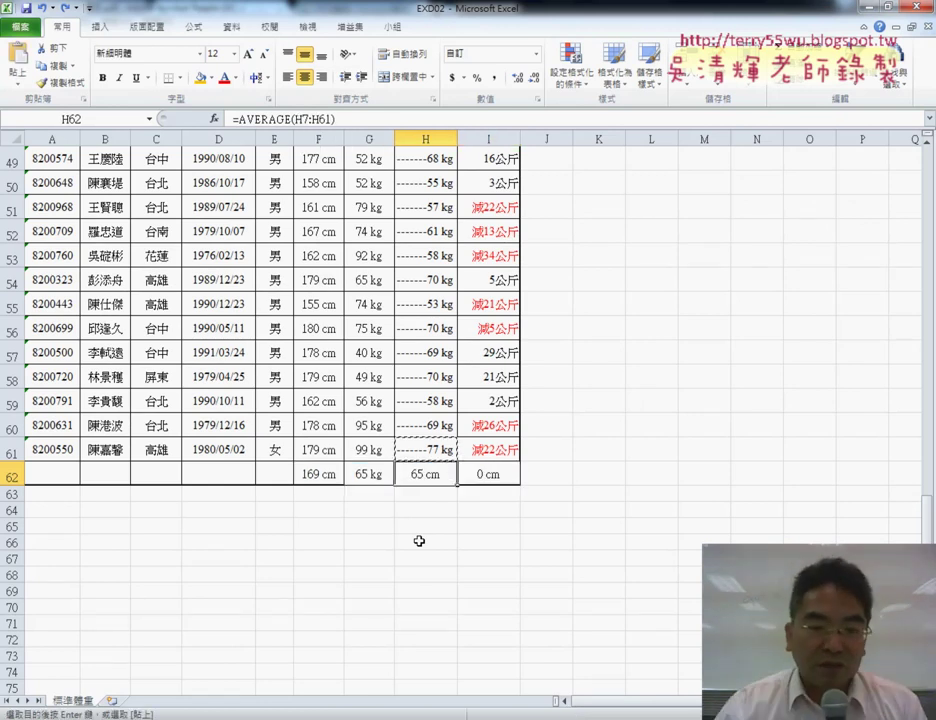
{"action": "left_click_drag", "start_coordinate": [310, 476], "coordinate": [472, 477]}
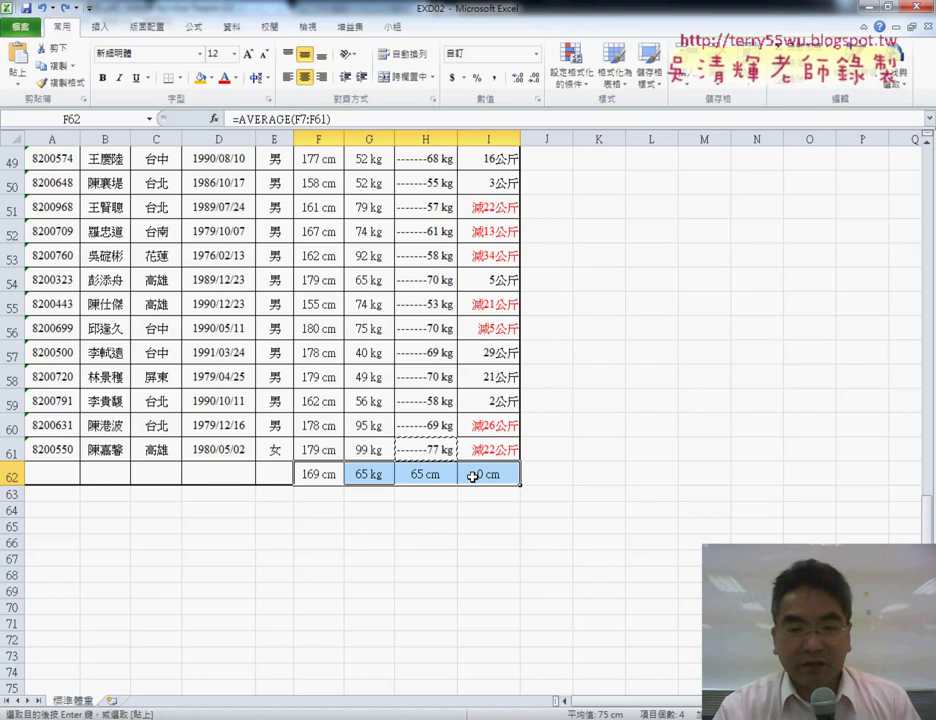
{"action": "key", "text": "Delete"}
From F62, look up AVERAGE in Insert Function's 統計 category, then cancel
{"action": "left_click", "coordinate": [309, 476]}
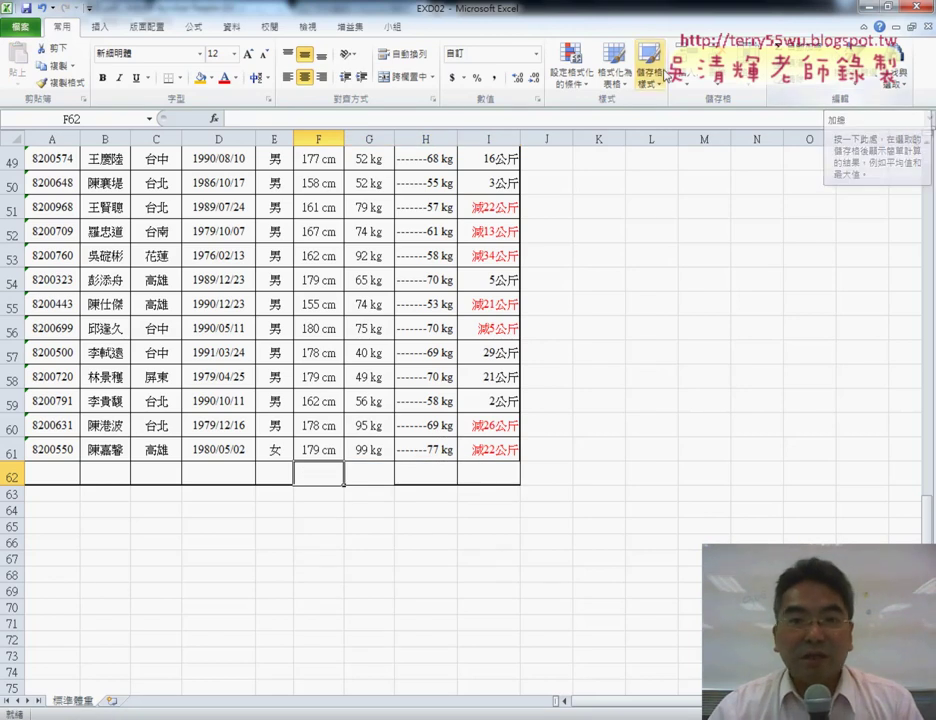
{"action": "left_click", "coordinate": [214, 119]}
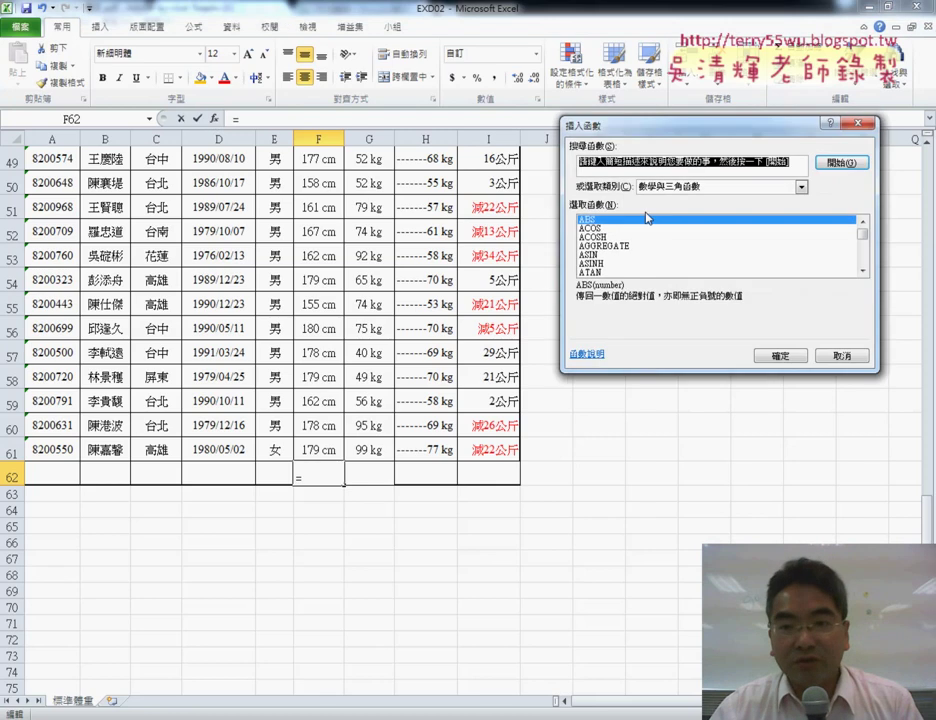
{"action": "left_click", "coordinate": [801, 187]}
{"action": "left_click", "coordinate": [684, 243]}
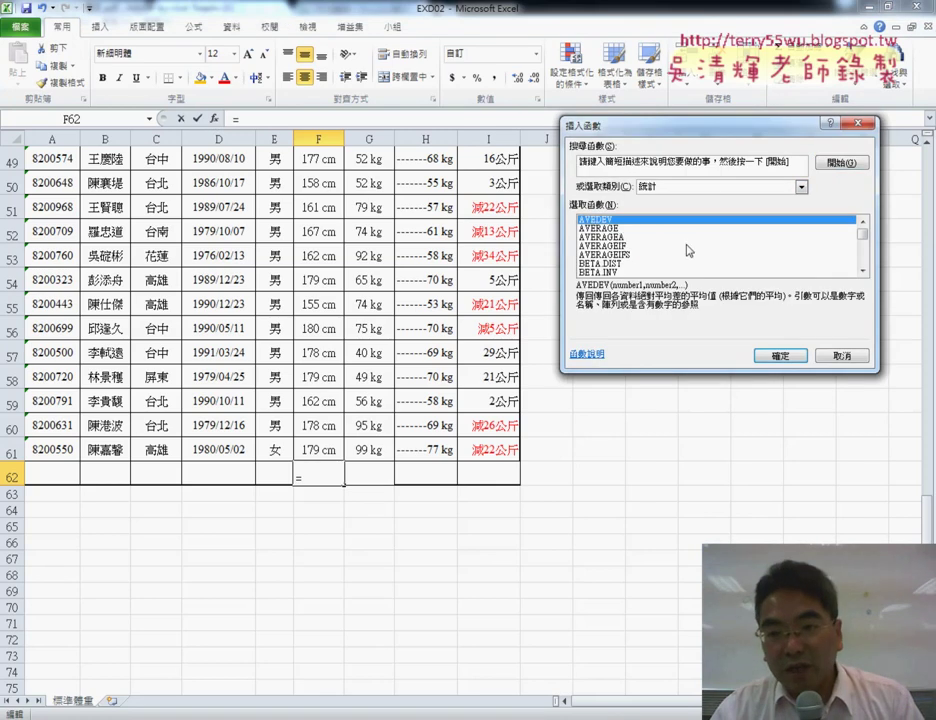
{"action": "left_click", "coordinate": [625, 229]}
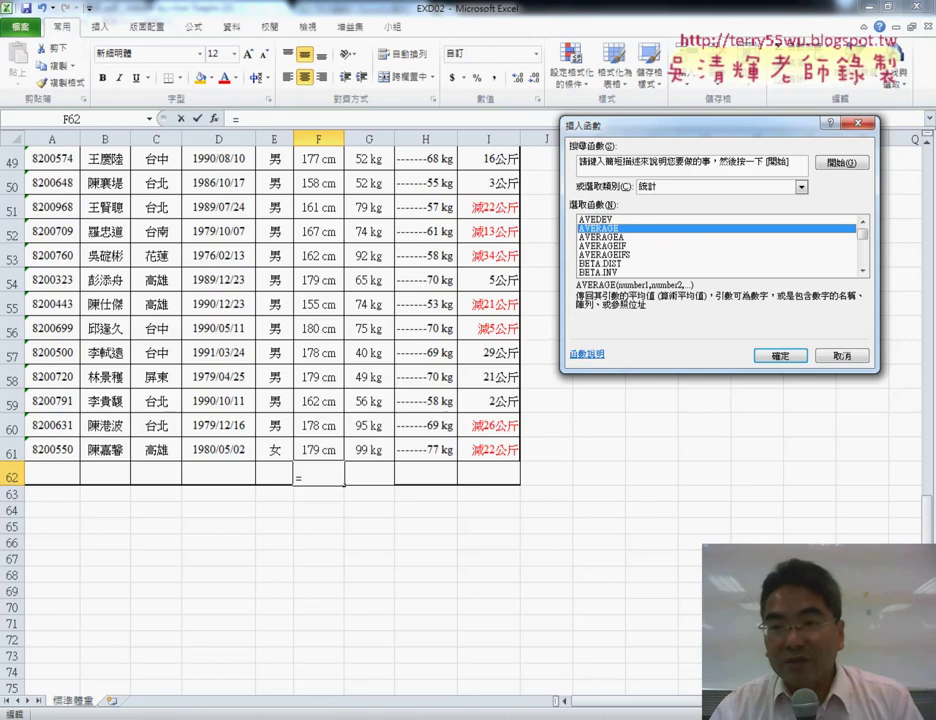
{"action": "left_click", "coordinate": [845, 357]}
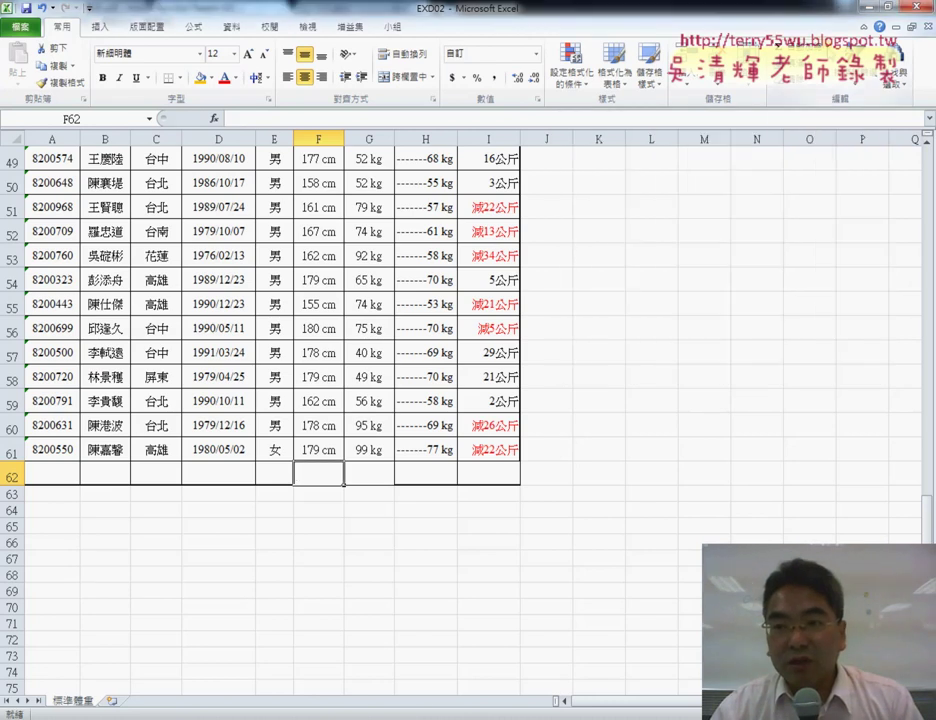
Enter =AVERAGE(F7:F61) in F62 using AutoSum's 平均值 option
{"action": "left_click", "coordinate": [822, 54]}
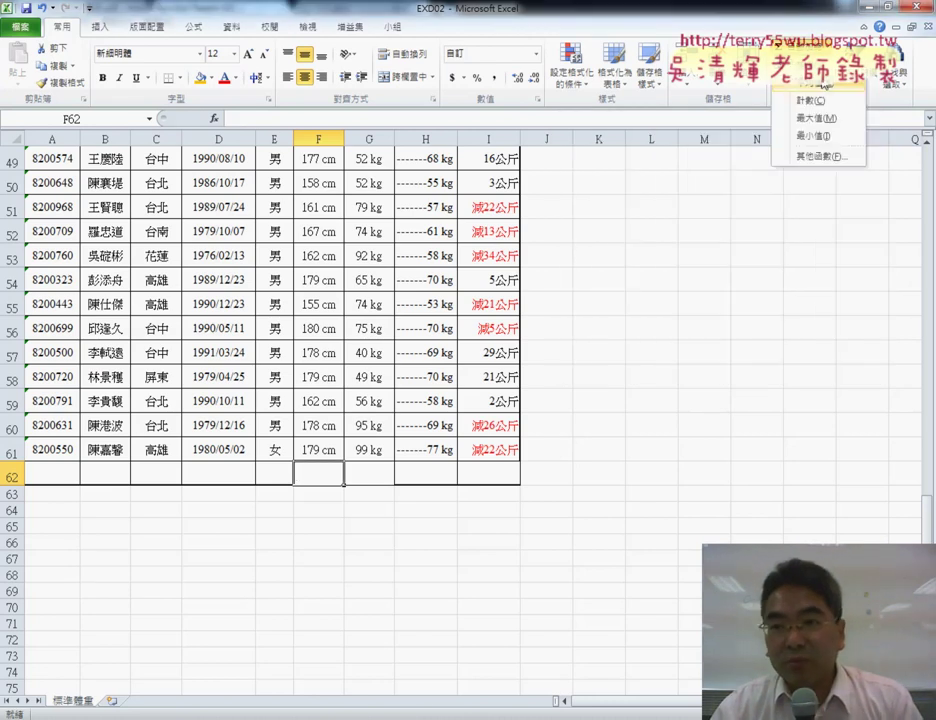
{"action": "left_click", "coordinate": [824, 88]}
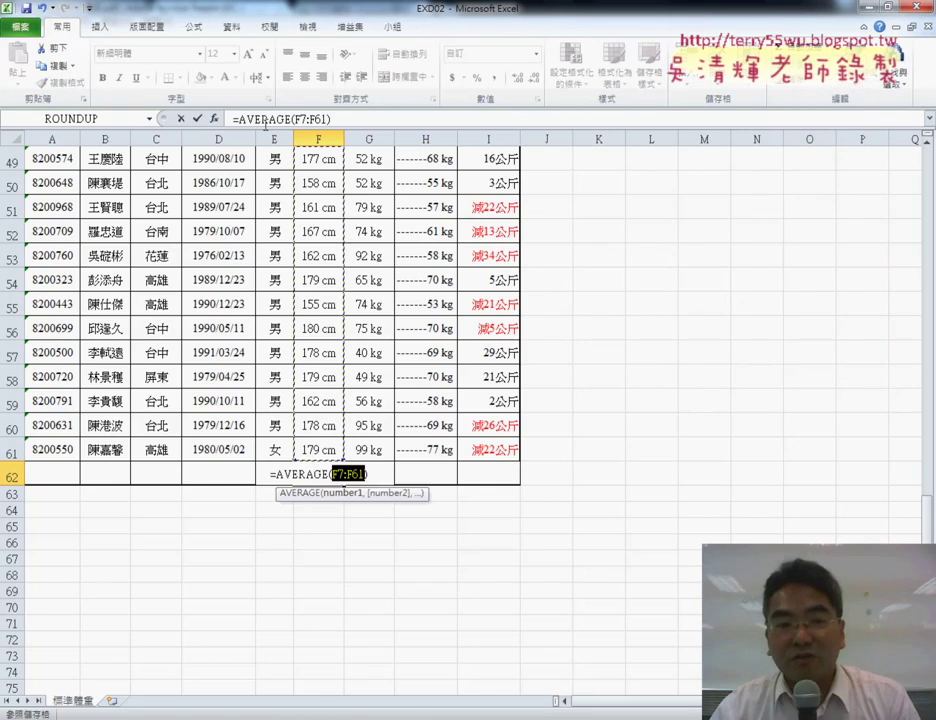
{"action": "scroll", "coordinate": [355, 349], "scroll_direction": "up", "scroll_amount": 9}
{"action": "scroll", "coordinate": [355, 292], "scroll_direction": "up", "scroll_amount": 4}
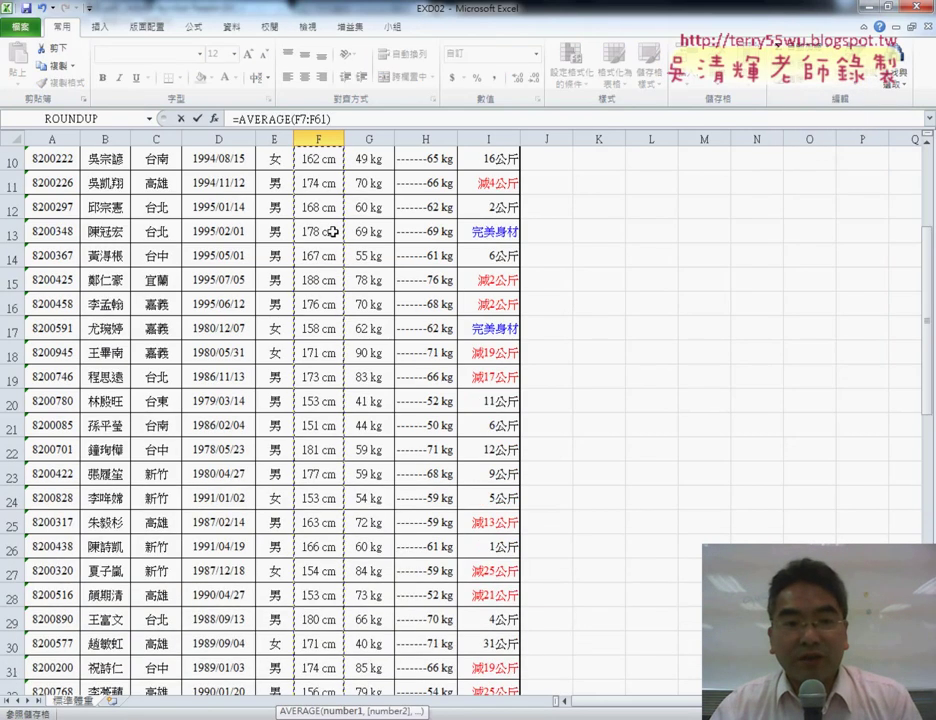
{"action": "scroll", "coordinate": [333, 232], "scroll_direction": "up", "scroll_amount": 3}
{"action": "scroll", "coordinate": [340, 245], "scroll_direction": "down", "scroll_amount": 6}
{"action": "scroll", "coordinate": [324, 257], "scroll_direction": "down", "scroll_amount": 8}
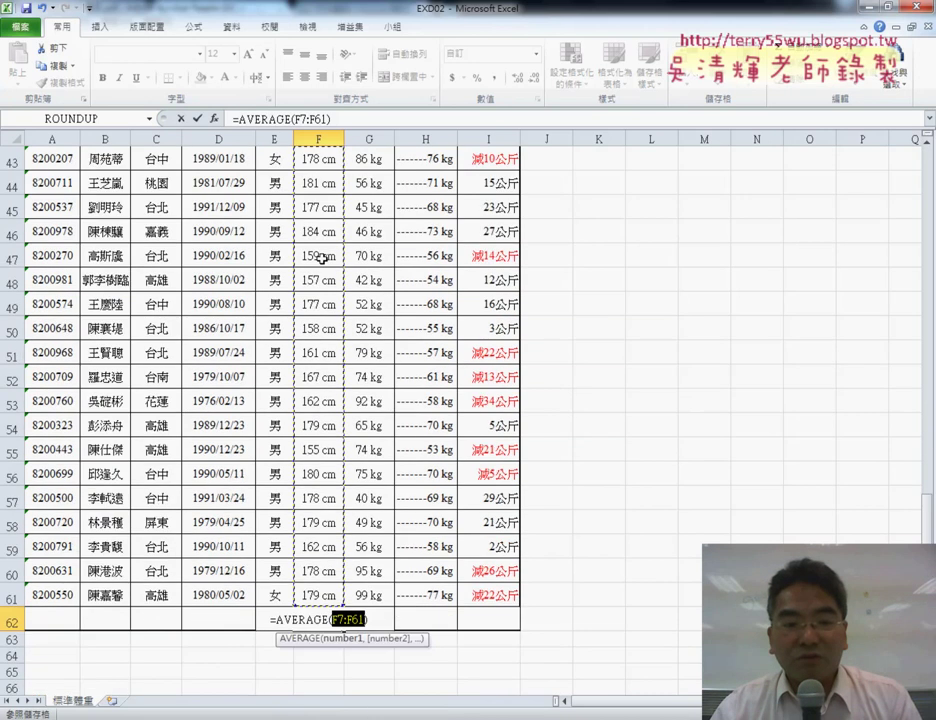
{"action": "scroll", "coordinate": [313, 283], "scroll_direction": "down", "scroll_amount": 4}
{"action": "left_click", "coordinate": [198, 118]}
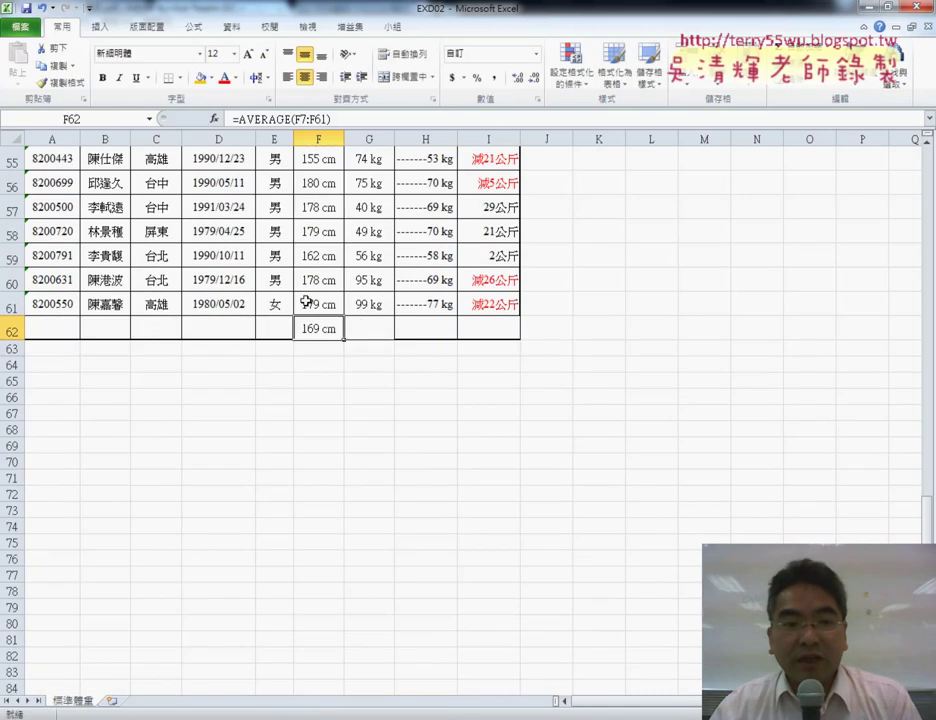
Fill the average formula across to I62 and check the G62 and I62 results
{"action": "left_click_drag", "start_coordinate": [345, 339], "coordinate": [508, 335]}
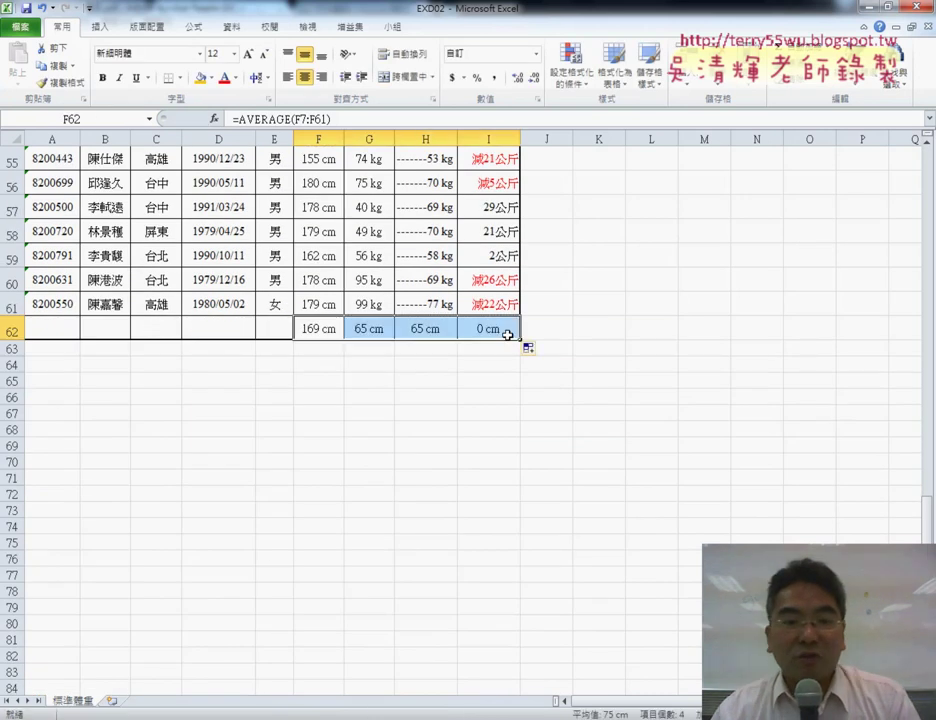
{"action": "left_click", "coordinate": [313, 329]}
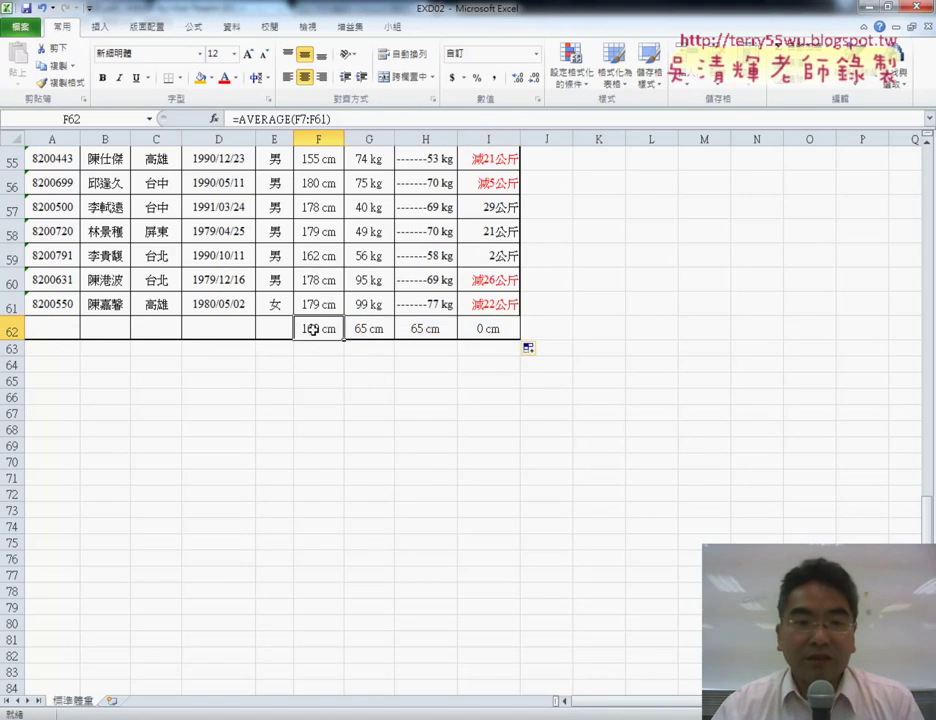
{"action": "left_click", "coordinate": [319, 305]}
{"action": "left_click", "coordinate": [364, 329]}
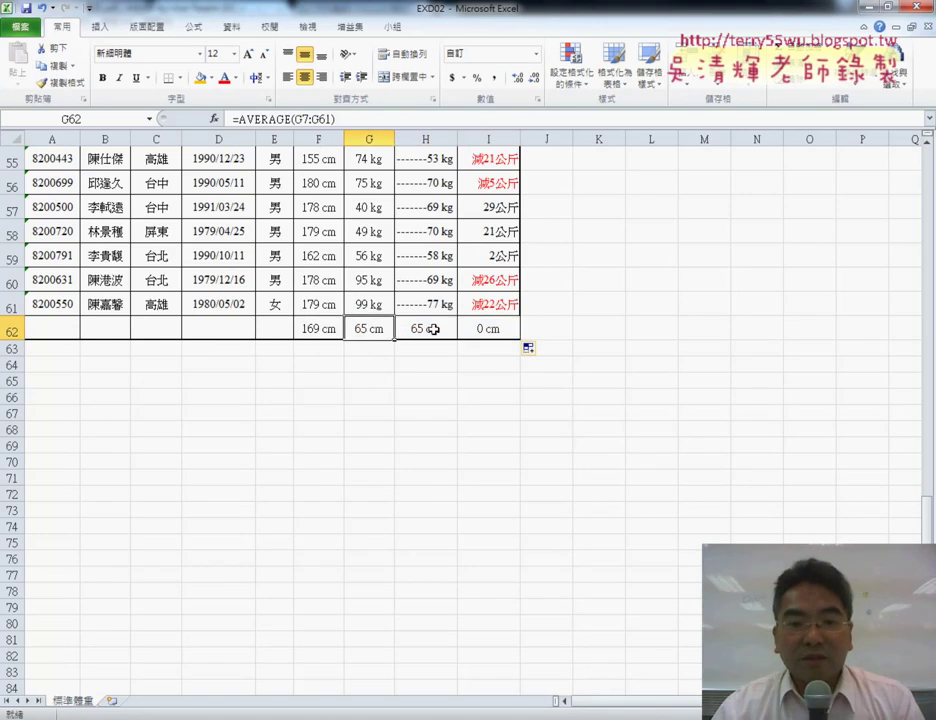
{"action": "left_click", "coordinate": [488, 329]}
{"action": "left_click", "coordinate": [495, 304]}
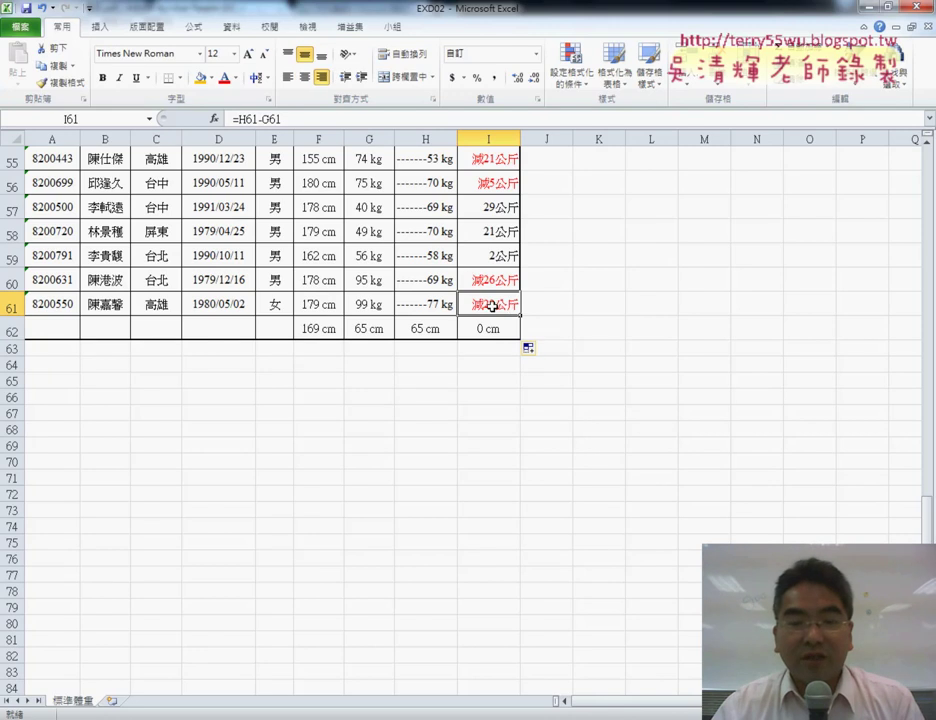
Format Painter the formats of I61 and H61 onto I62 and H62
{"action": "left_click", "coordinate": [62, 83]}
{"action": "left_click", "coordinate": [487, 330]}
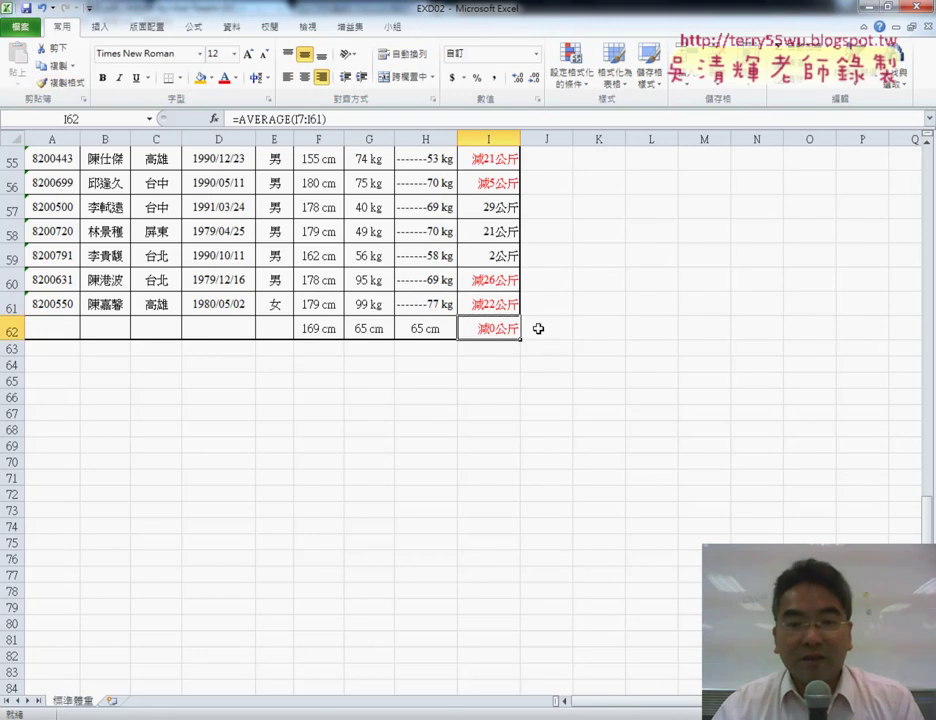
{"action": "left_click", "coordinate": [430, 304]}
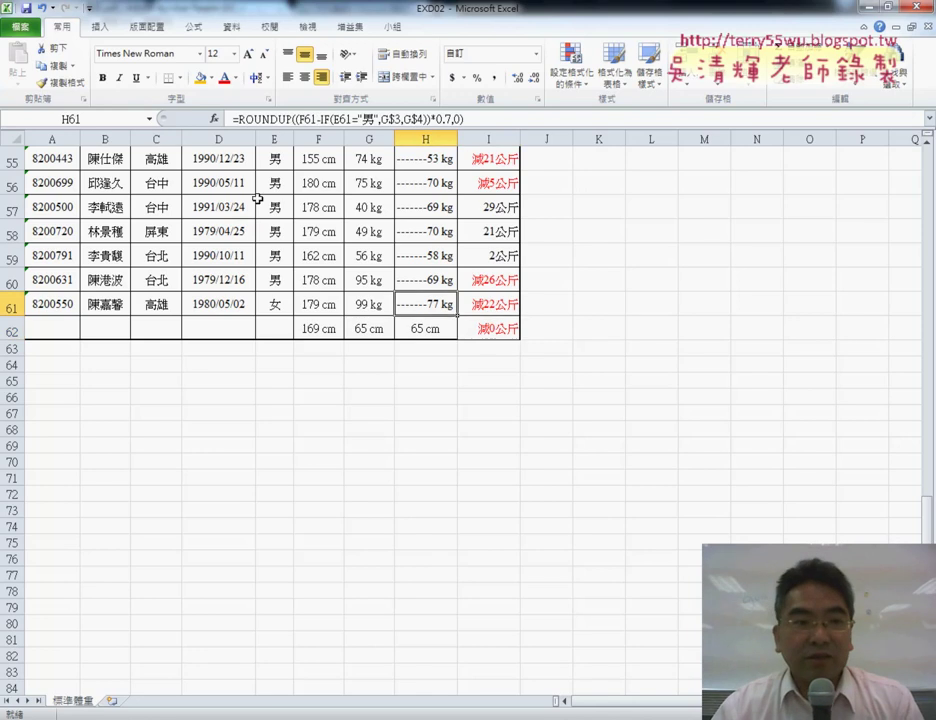
{"action": "left_click", "coordinate": [62, 83]}
{"action": "left_click", "coordinate": [436, 330]}
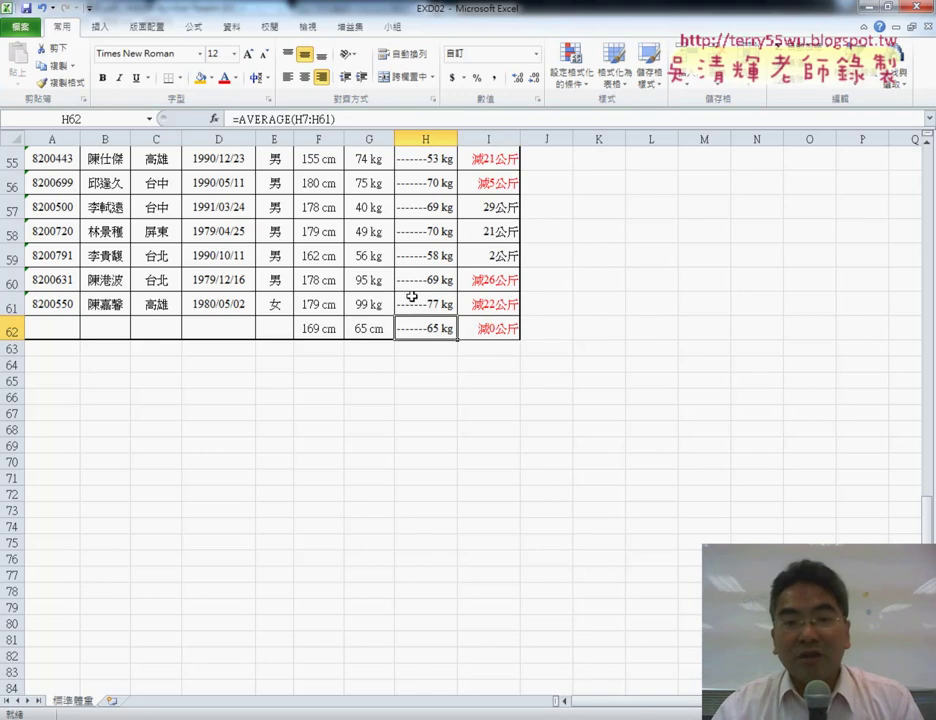
Format Painter G61 and F61 onto G62 and F62, then select F62:I62
{"action": "left_click", "coordinate": [369, 309]}
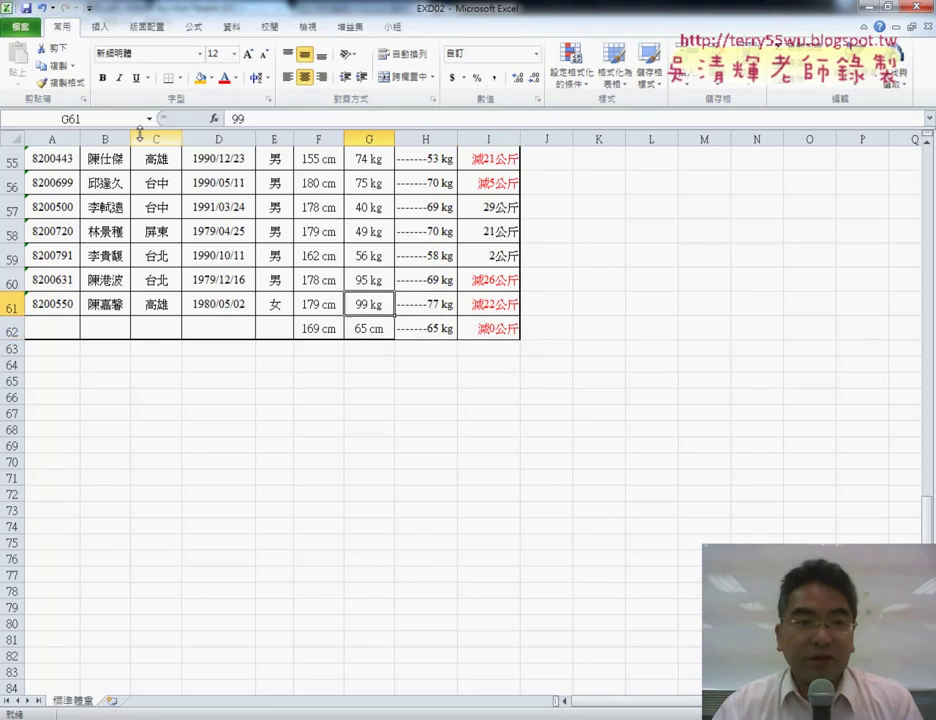
{"action": "left_click", "coordinate": [62, 83]}
{"action": "left_click", "coordinate": [359, 326]}
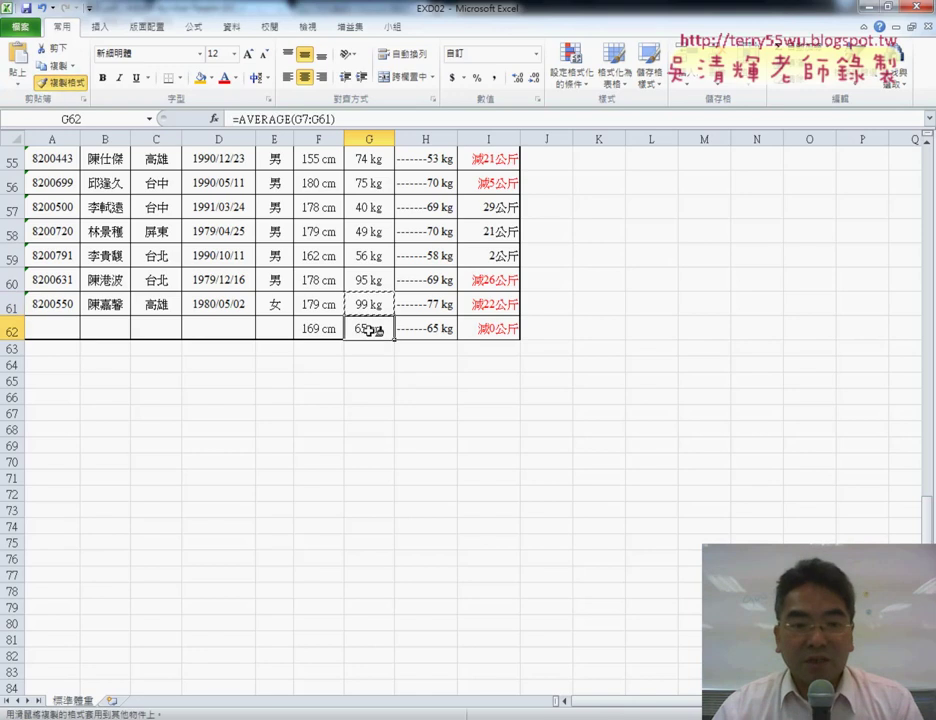
{"action": "left_click", "coordinate": [314, 308]}
{"action": "left_click", "coordinate": [62, 83]}
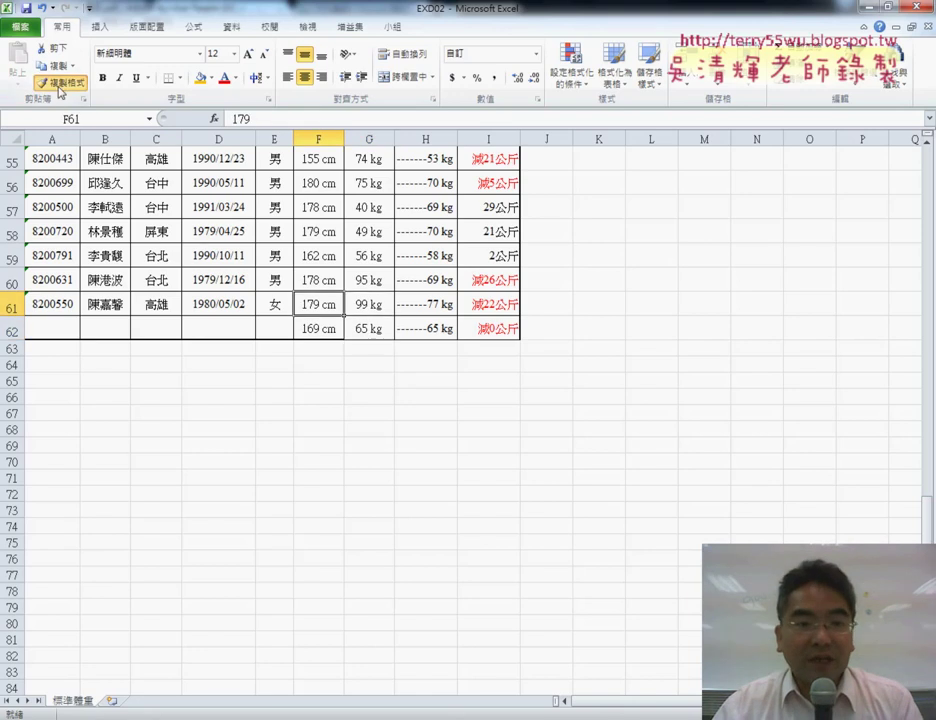
{"action": "left_click", "coordinate": [326, 326]}
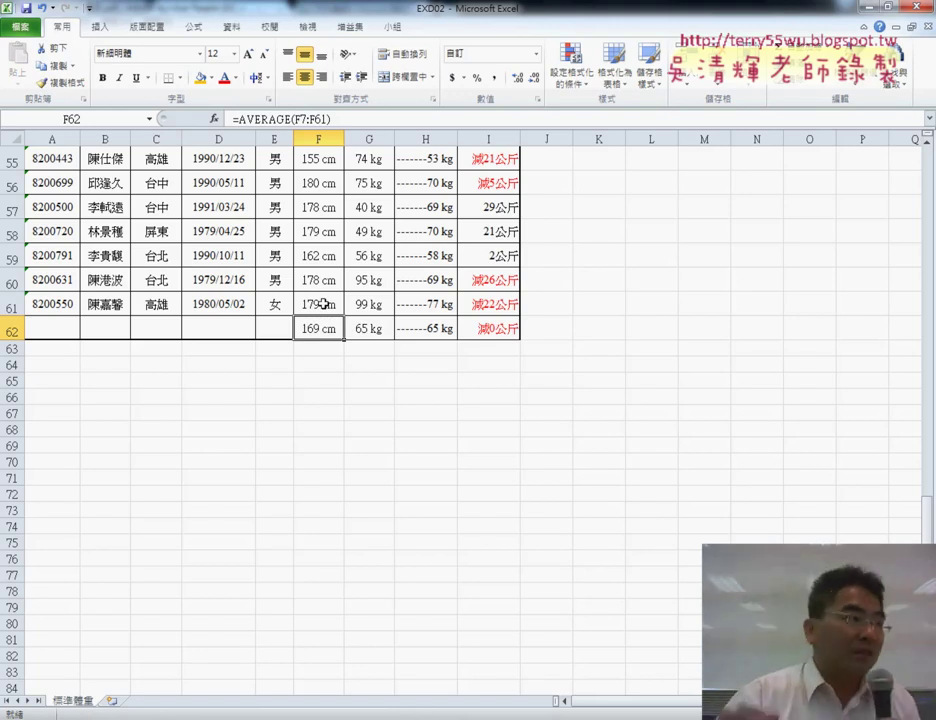
{"action": "left_click_drag", "start_coordinate": [315, 329], "coordinate": [485, 329]}
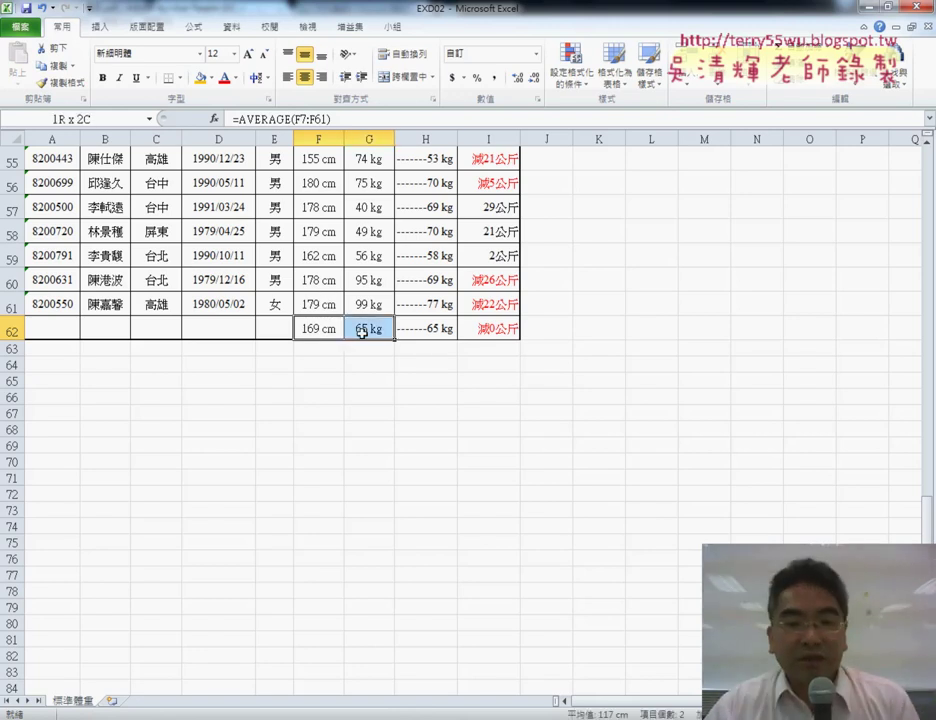
{"action": "left_click", "coordinate": [200, 55]}
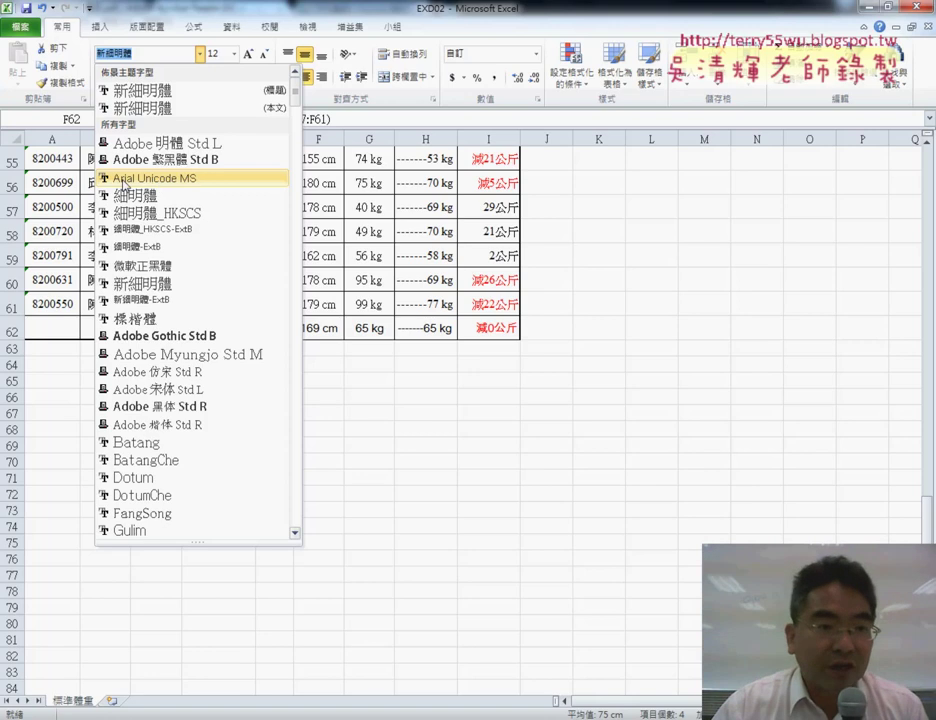
Set the row 62 averages to Arial Unicode MS, then reselect F62:I62 for filling
{"action": "left_click", "coordinate": [124, 179]}
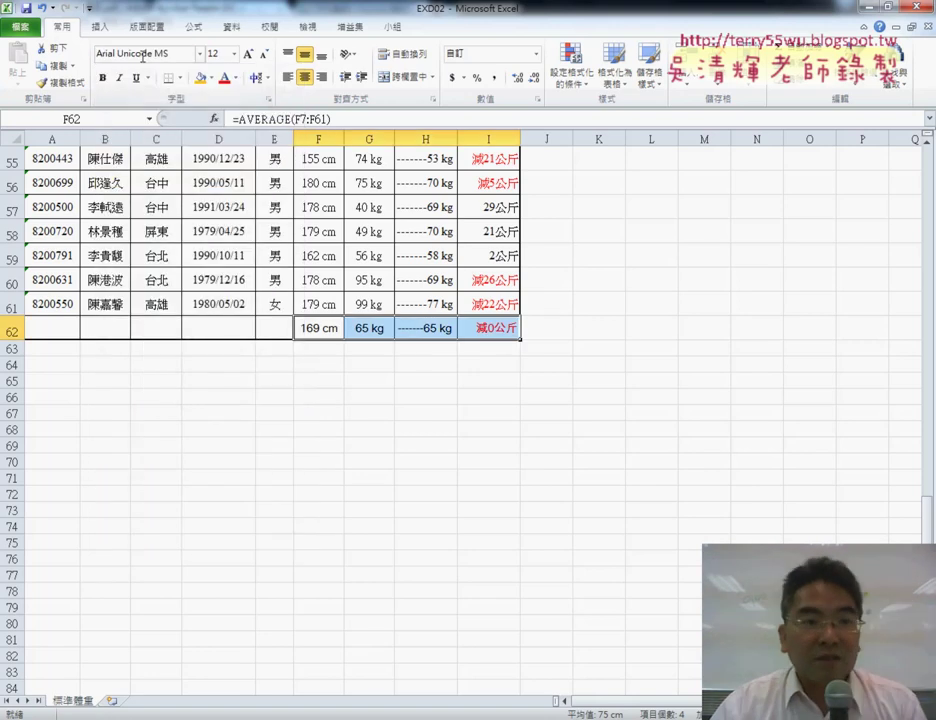
{"action": "left_click", "coordinate": [116, 53]}
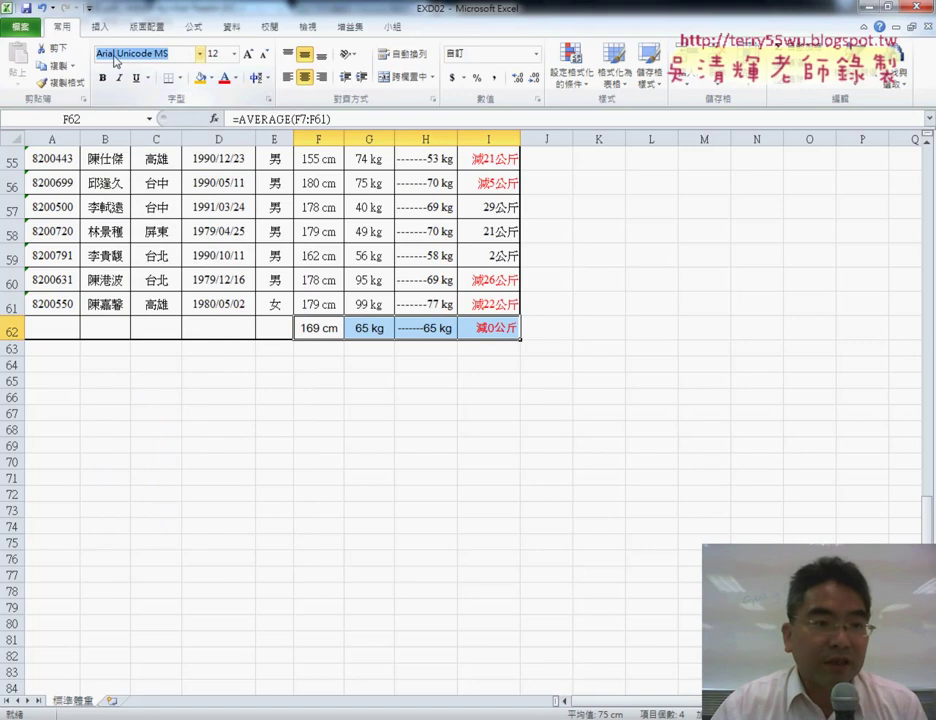
{"action": "left_click", "coordinate": [116, 52]}
{"action": "double_click", "coordinate": [116, 53]}
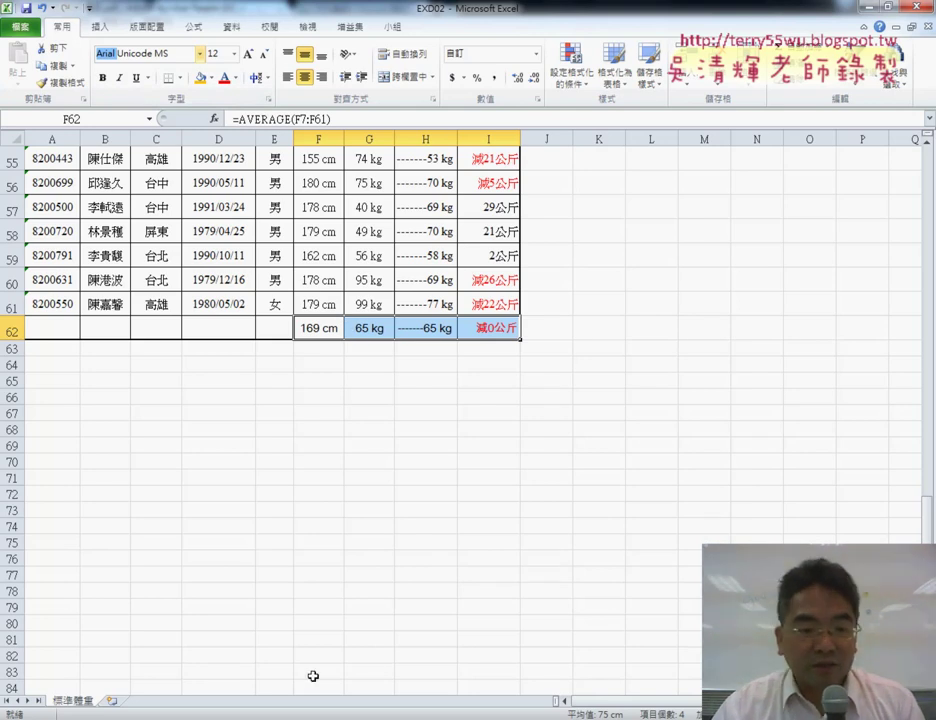
{"action": "left_click_drag", "start_coordinate": [320, 328], "coordinate": [488, 328]}
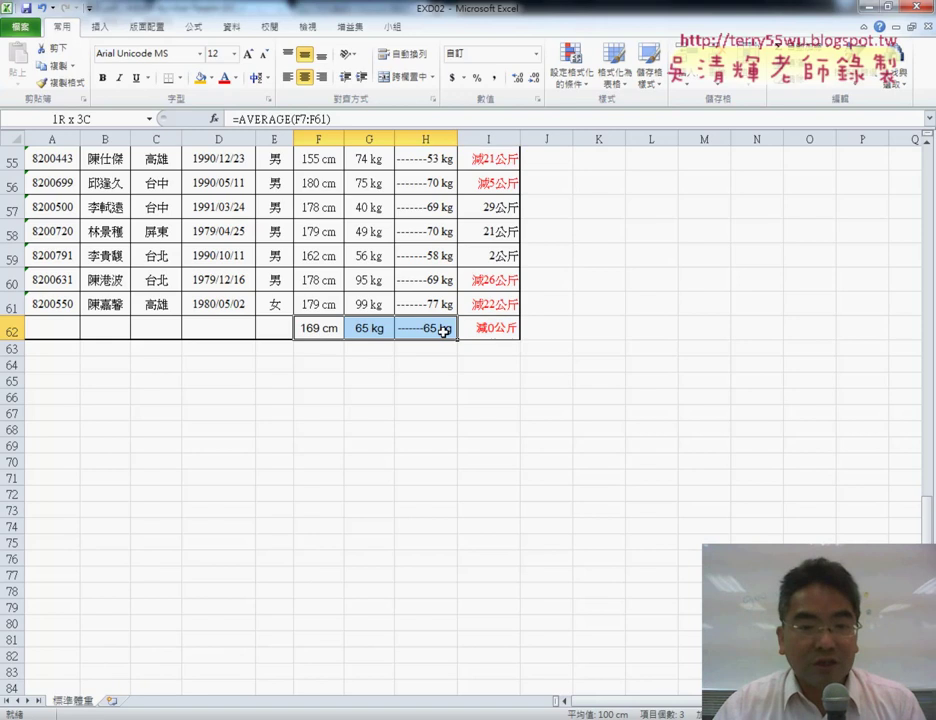
{"action": "left_click", "coordinate": [211, 78]}
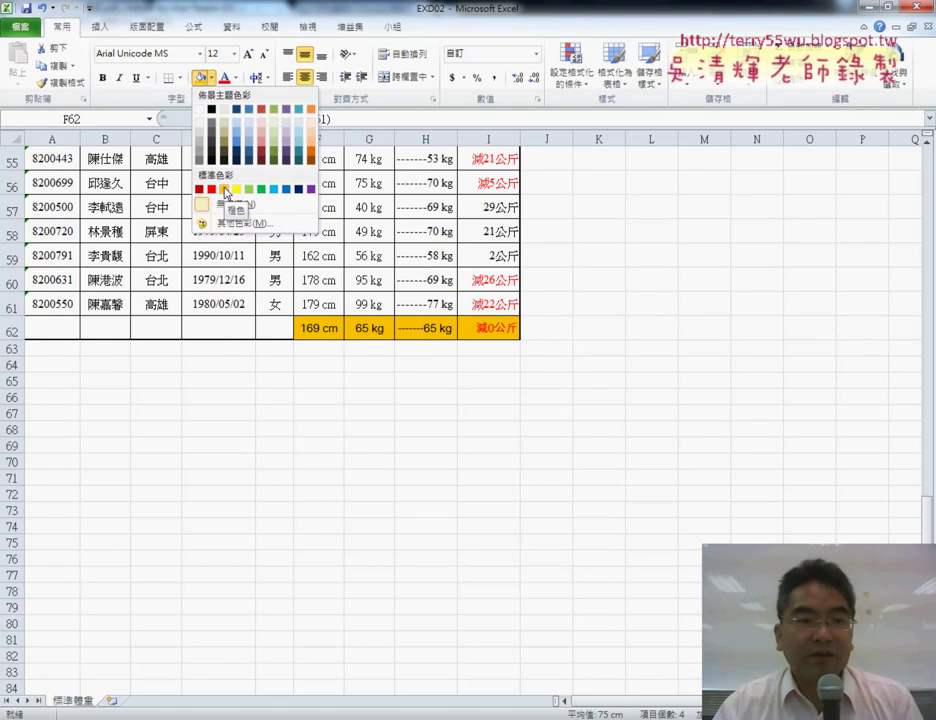
Fill F62:I62 with the orange standard colour, then check the exam PDF
{"action": "left_click", "coordinate": [225, 191]}
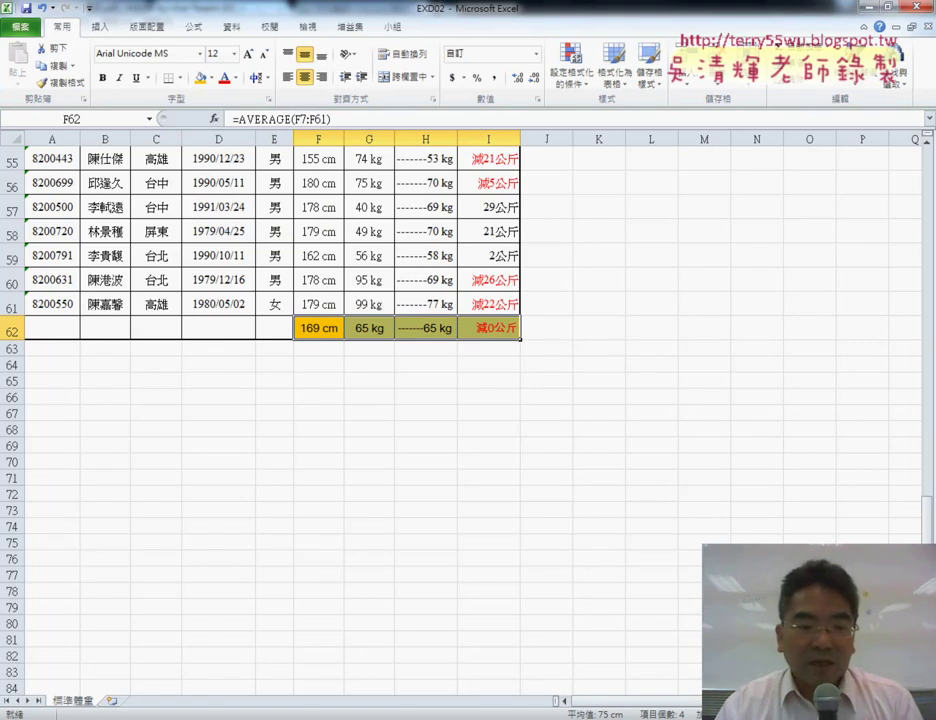
{"action": "key", "text": "alt+Tab"}
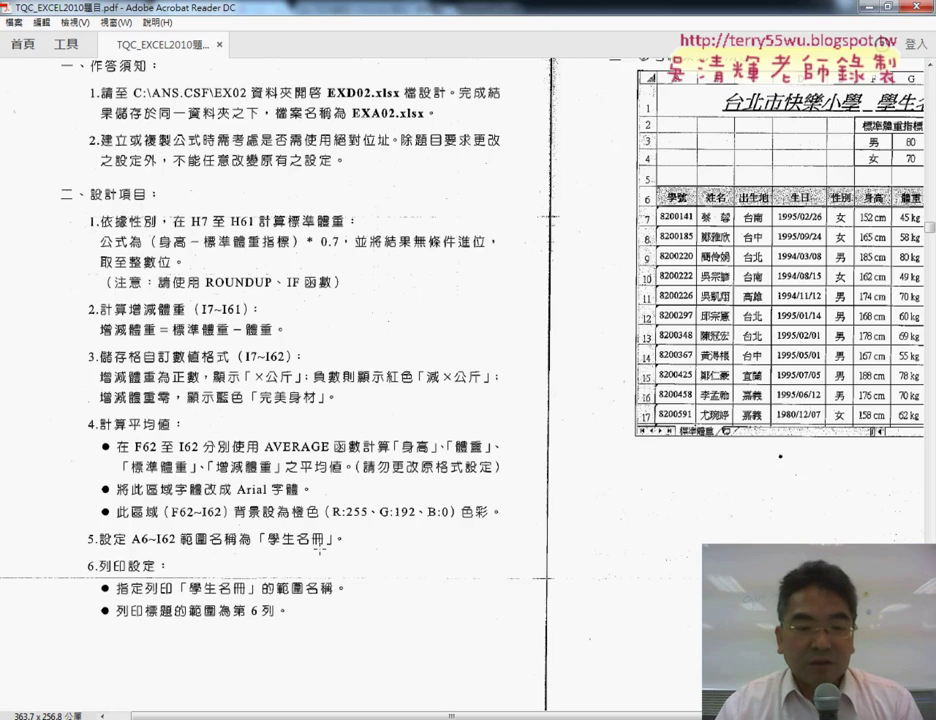
Back in Excel, select the student table A6:I62 from the header down to the averages
{"action": "key", "text": "alt+Tab"}
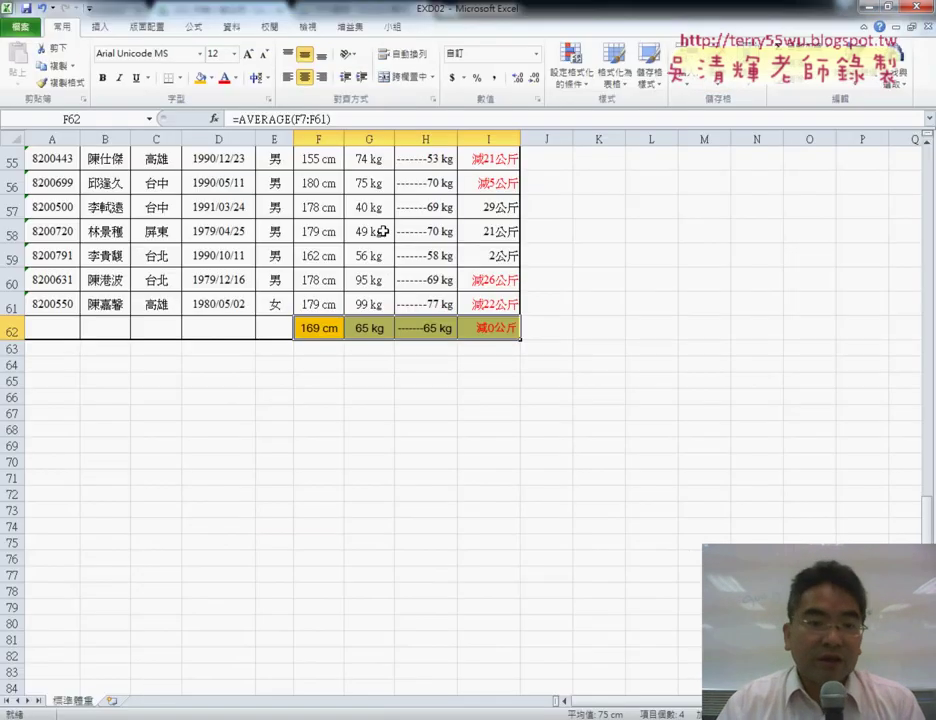
{"action": "scroll", "coordinate": [326, 343], "scroll_direction": "up", "scroll_amount": 5}
{"action": "scroll", "coordinate": [326, 343], "scroll_direction": "up", "scroll_amount": 5}
{"action": "scroll", "coordinate": [326, 343], "scroll_direction": "up", "scroll_amount": 8}
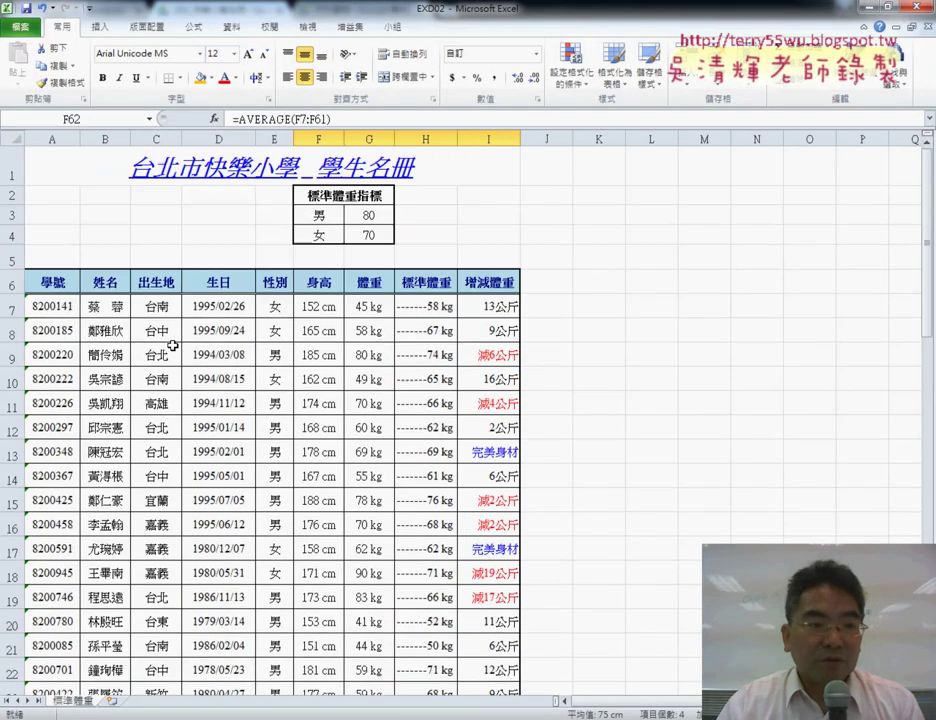
{"action": "left_click", "coordinate": [46, 284]}
{"action": "scroll", "coordinate": [414, 472], "scroll_direction": "down", "scroll_amount": 4}
{"action": "scroll", "coordinate": [420, 472], "scroll_direction": "down", "scroll_amount": 8}
{"action": "scroll", "coordinate": [420, 472], "scroll_direction": "down", "scroll_amount": 2}
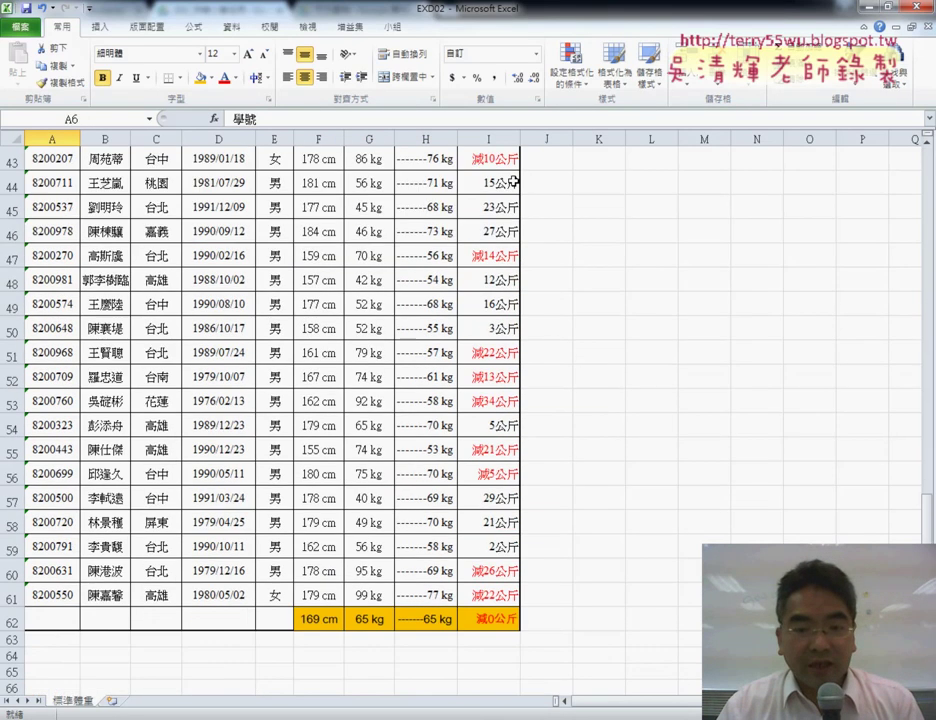
{"action": "scroll", "coordinate": [502, 467], "scroll_direction": "down", "scroll_amount": 4}
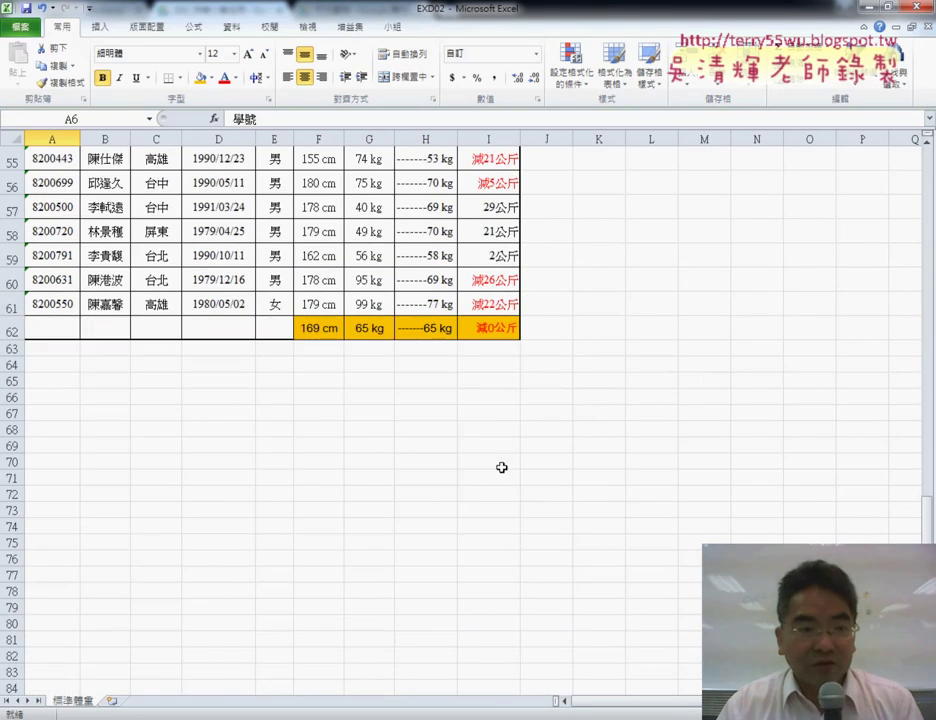
{"action": "left_click", "coordinate": [502, 334], "text": "shift"}
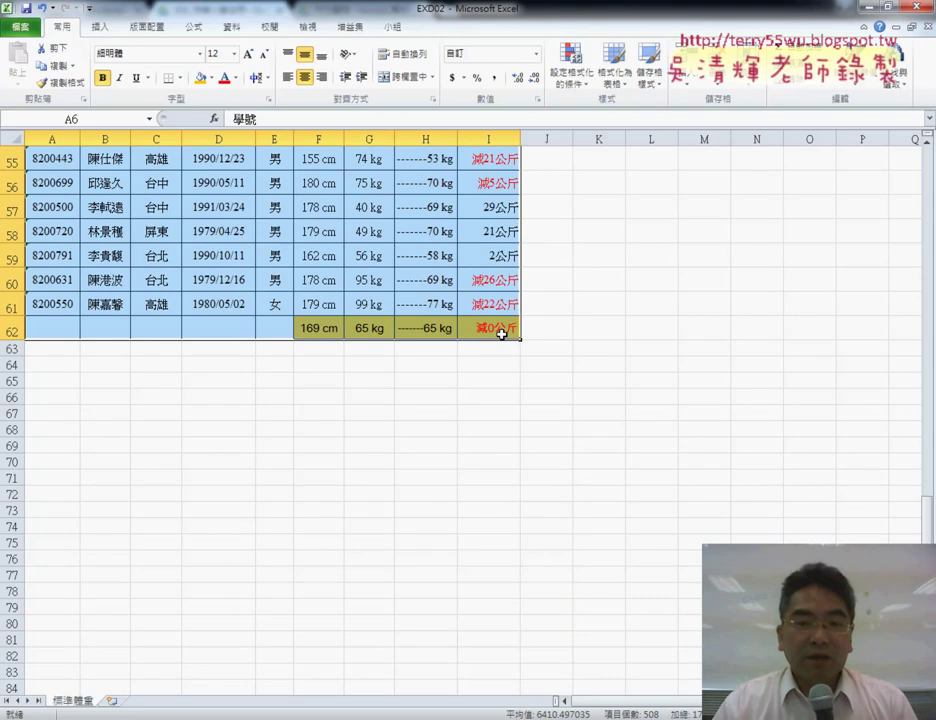
{"action": "scroll", "coordinate": [502, 334], "scroll_direction": "up", "scroll_amount": 7}
{"action": "scroll", "coordinate": [502, 334], "scroll_direction": "up", "scroll_amount": 6}
{"action": "scroll", "coordinate": [502, 334], "scroll_direction": "up", "scroll_amount": 5}
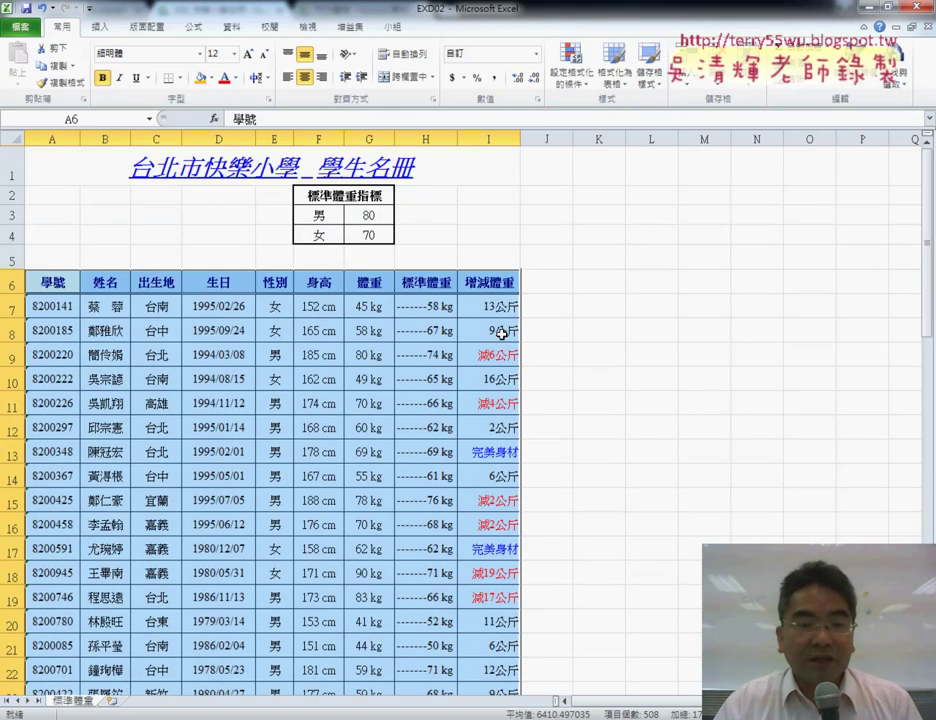
{"action": "scroll", "coordinate": [502, 334], "scroll_direction": "down", "scroll_amount": 5}
{"action": "scroll", "coordinate": [502, 334], "scroll_direction": "down", "scroll_amount": 5}
{"action": "scroll", "coordinate": [502, 334], "scroll_direction": "down", "scroll_amount": 6}
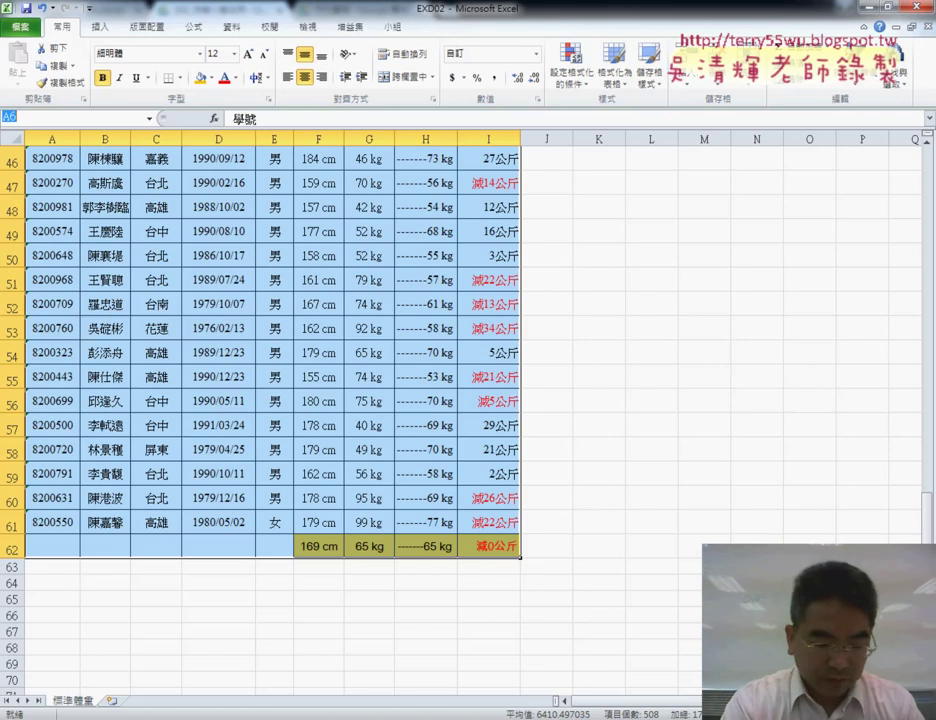
Name A6:I62 as 學生名冊 in the Name Box, then switch to the exam PDF
{"action": "type", "text": "工口學生"}
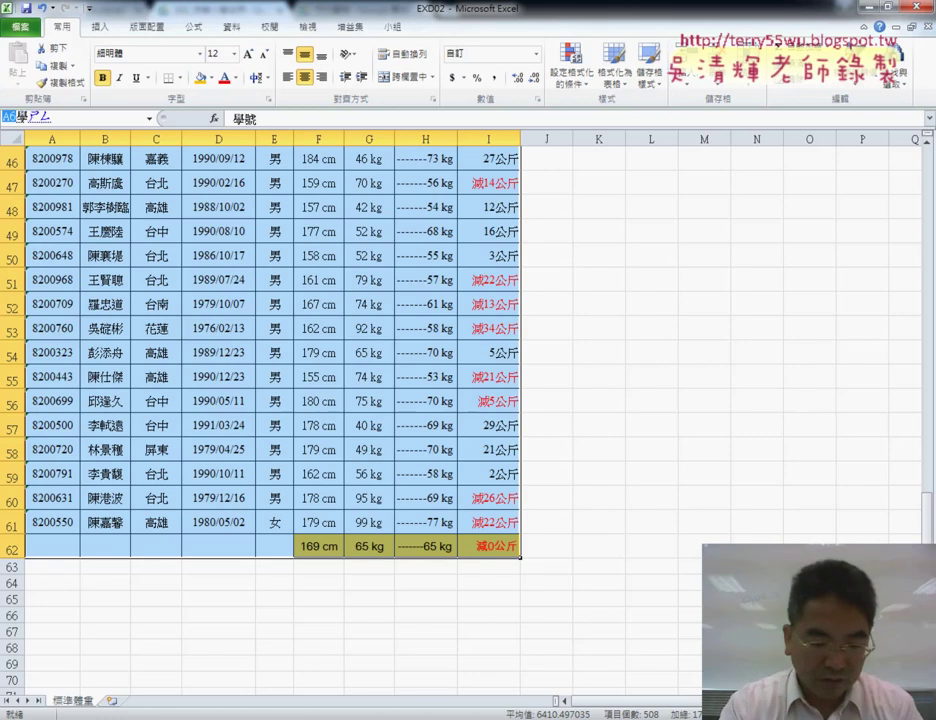
{"action": "type", "text": "明ㄘㄜ"}
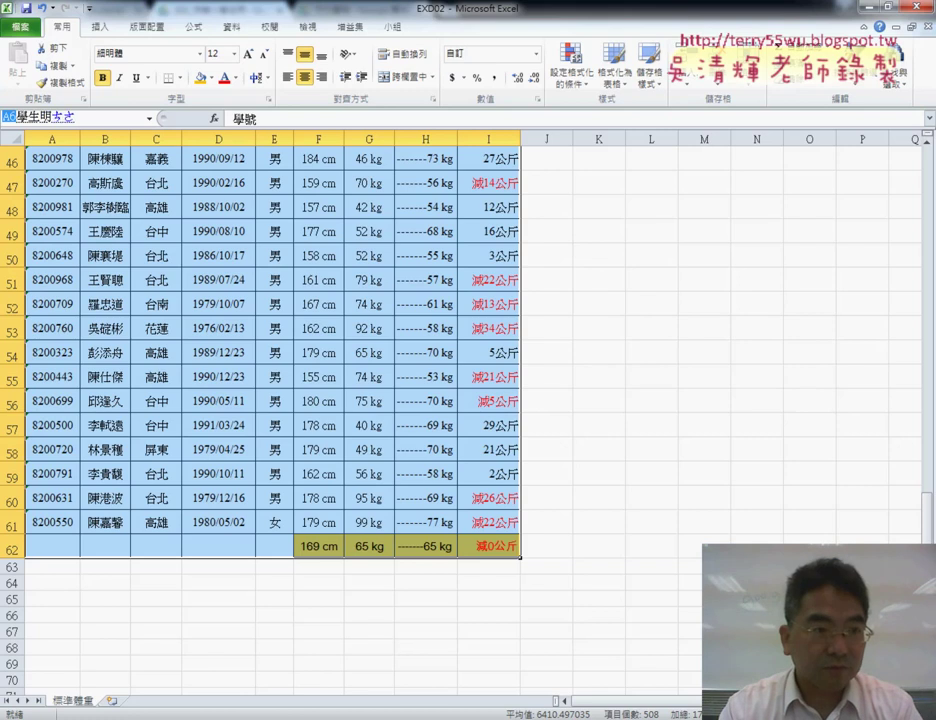
{"action": "type", "text": "名冊"}
{"action": "key", "text": "Return"}
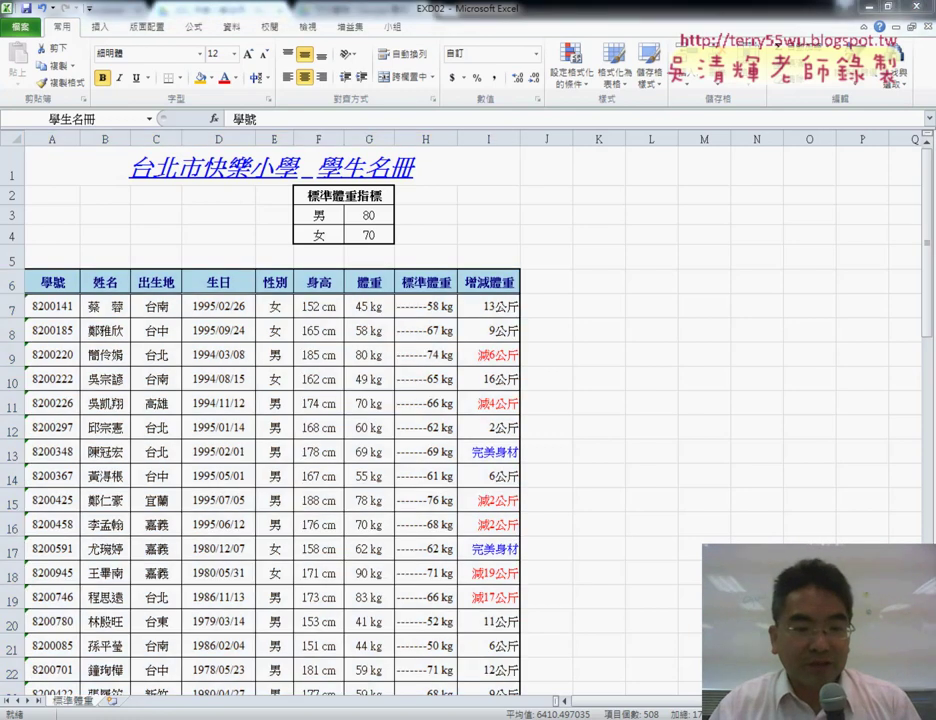
{"action": "key", "text": "alt+Tab"}
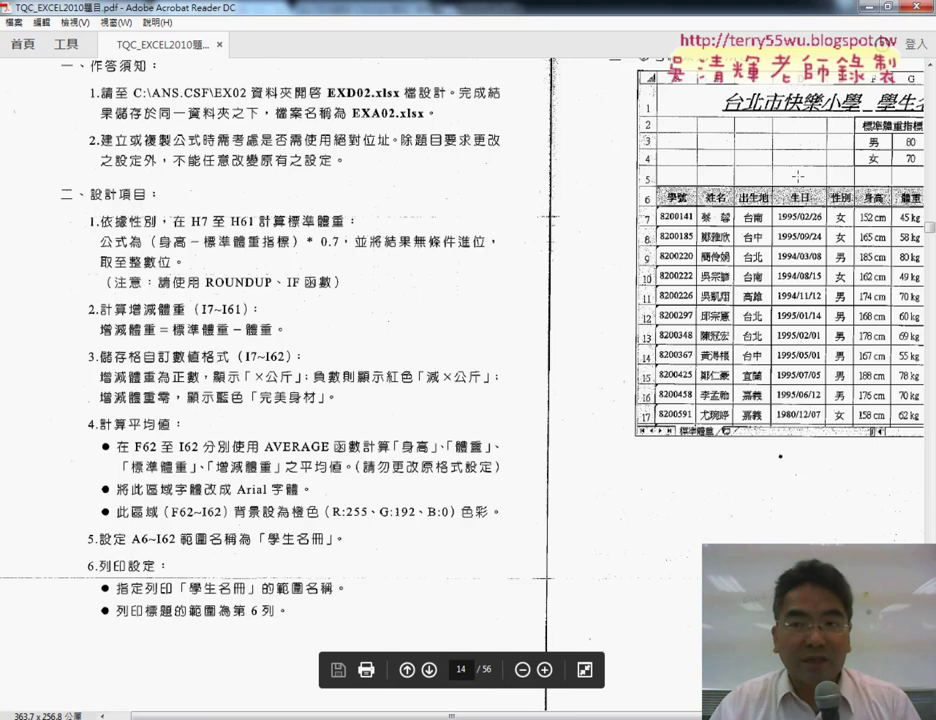
Minimize Acrobat Reader to bring the EXD02 workbook back
{"action": "left_click", "coordinate": [889, 6]}
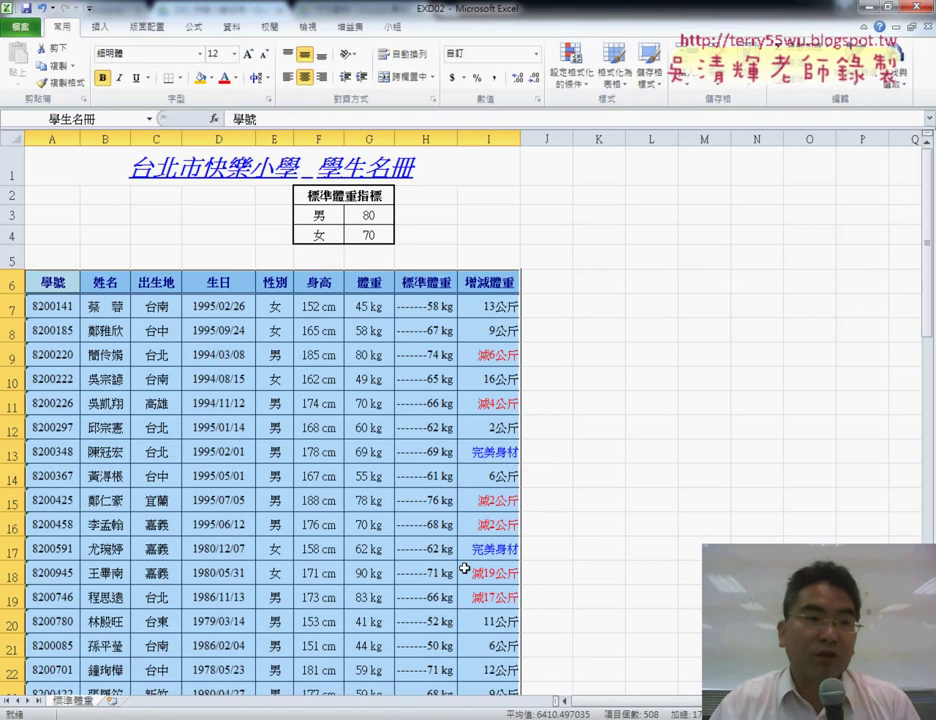
From the Page Layout tab, open the Page Setup dialog showing portrait, 100% and A4
{"action": "left_click", "coordinate": [160, 30]}
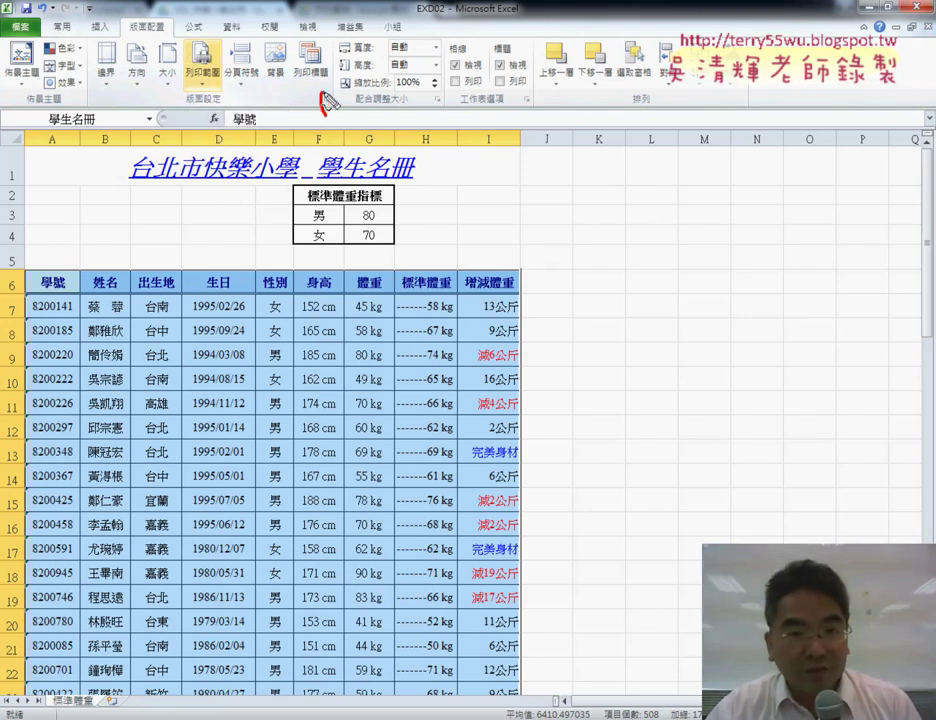
{"action": "left_click_drag", "start_coordinate": [322, 95], "coordinate": [326, 110]}
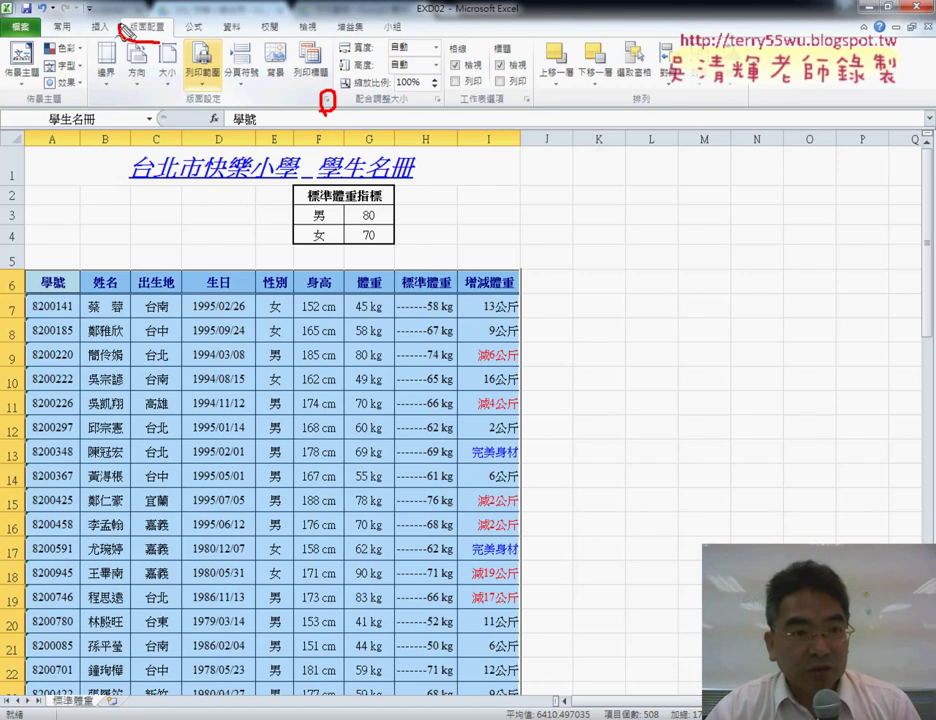
{"action": "left_click_drag", "start_coordinate": [123, 28], "coordinate": [165, 26]}
{"action": "left_click_drag", "start_coordinate": [280, 97], "coordinate": [322, 104]}
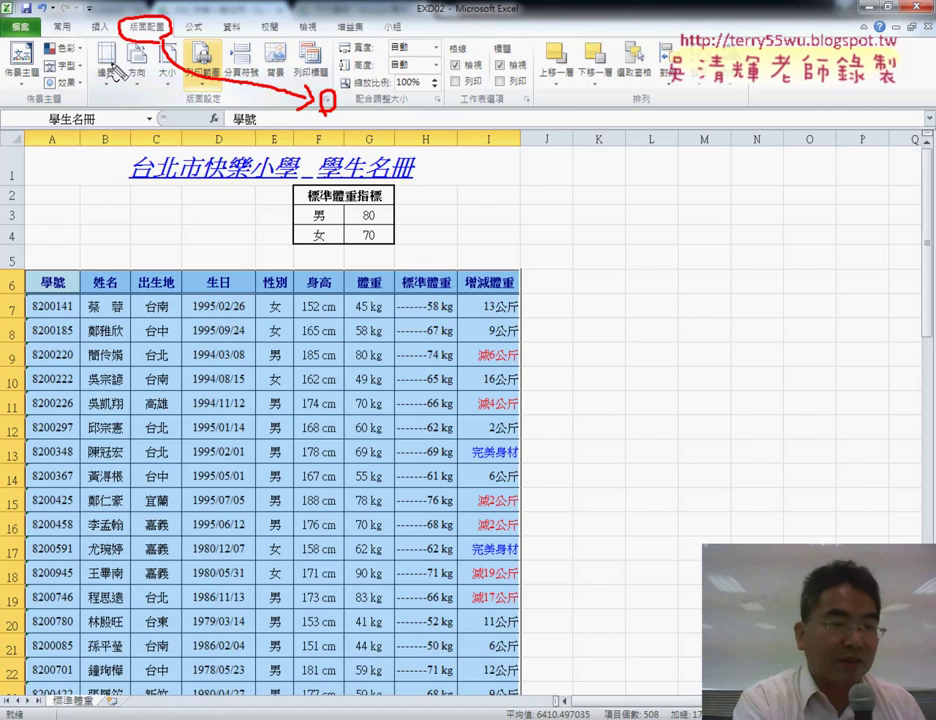
{"action": "key", "text": "Escape"}
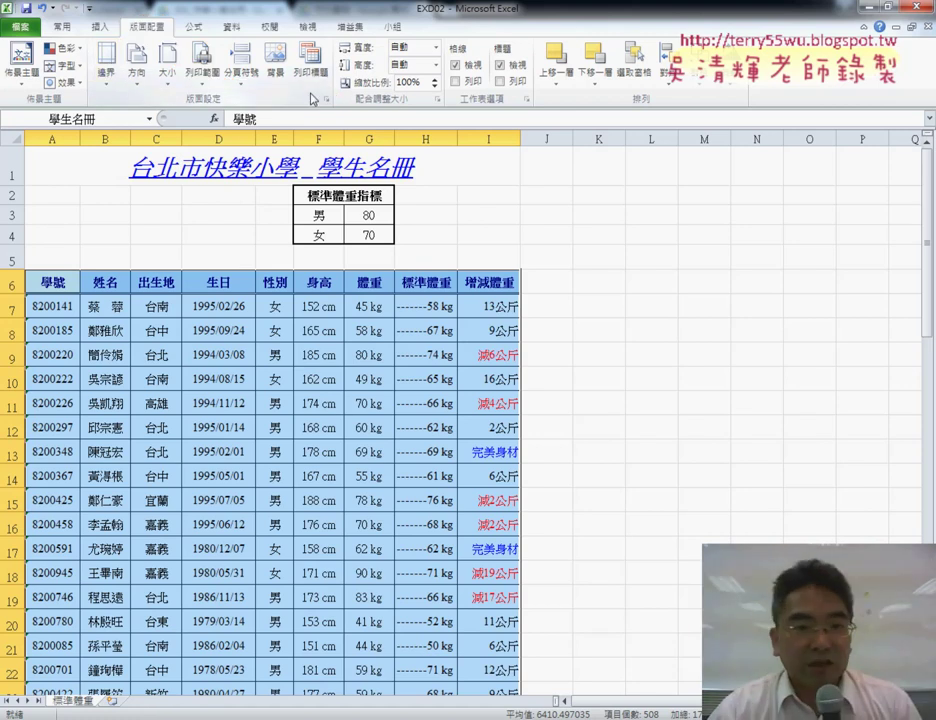
{"action": "left_click", "coordinate": [326, 100]}
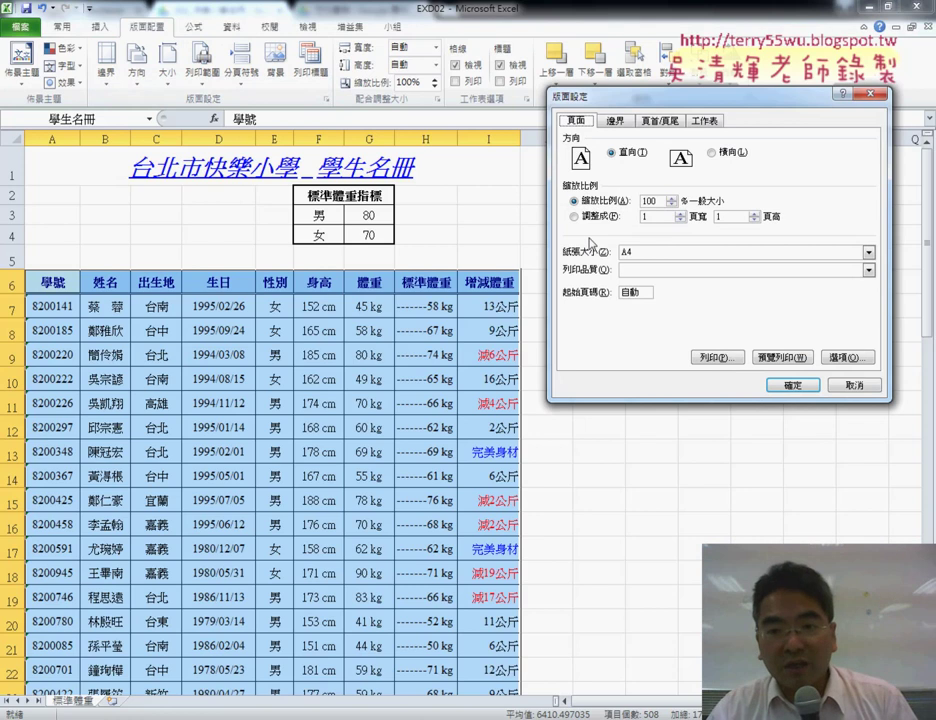
In Page Setup's Sheet tab, list the defined names with F3 for the Print area
{"action": "left_click_drag", "start_coordinate": [638, 99], "coordinate": [535, 110]}
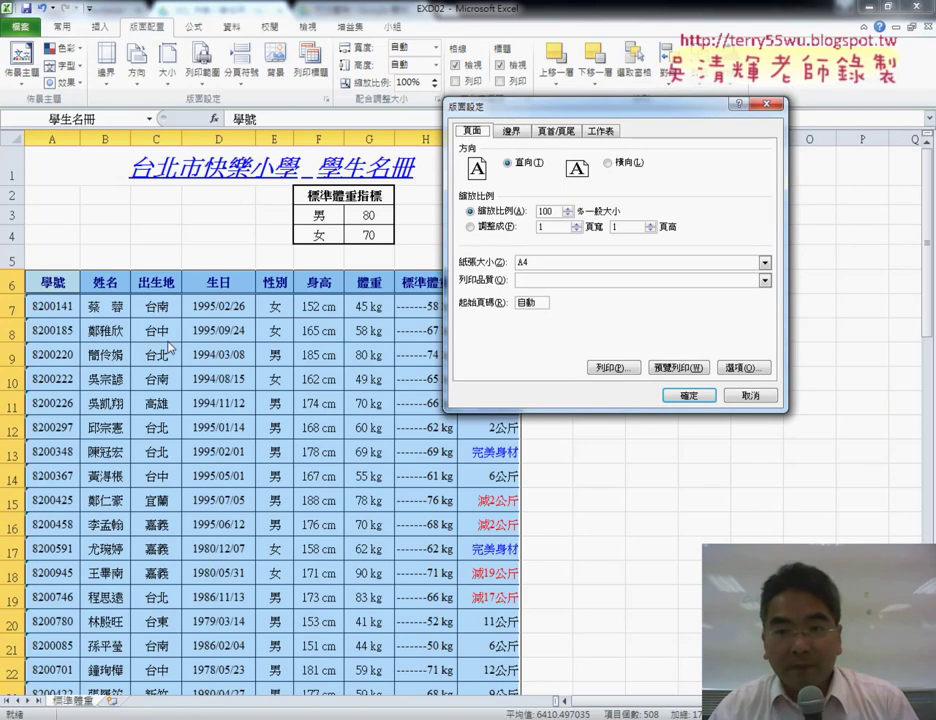
{"action": "left_click", "coordinate": [602, 132]}
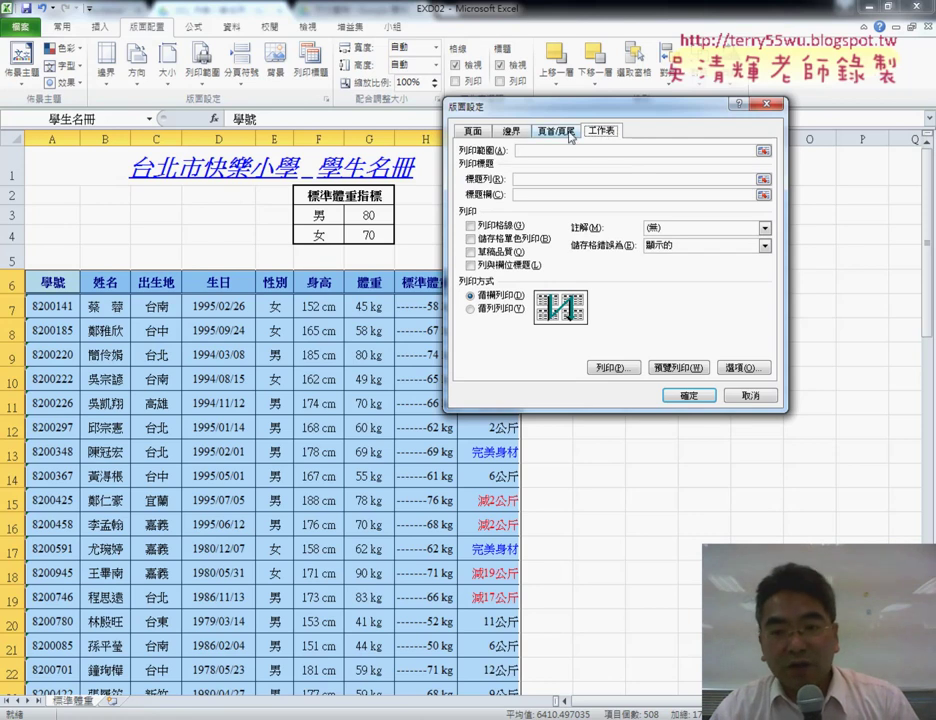
{"action": "left_click", "coordinate": [543, 152]}
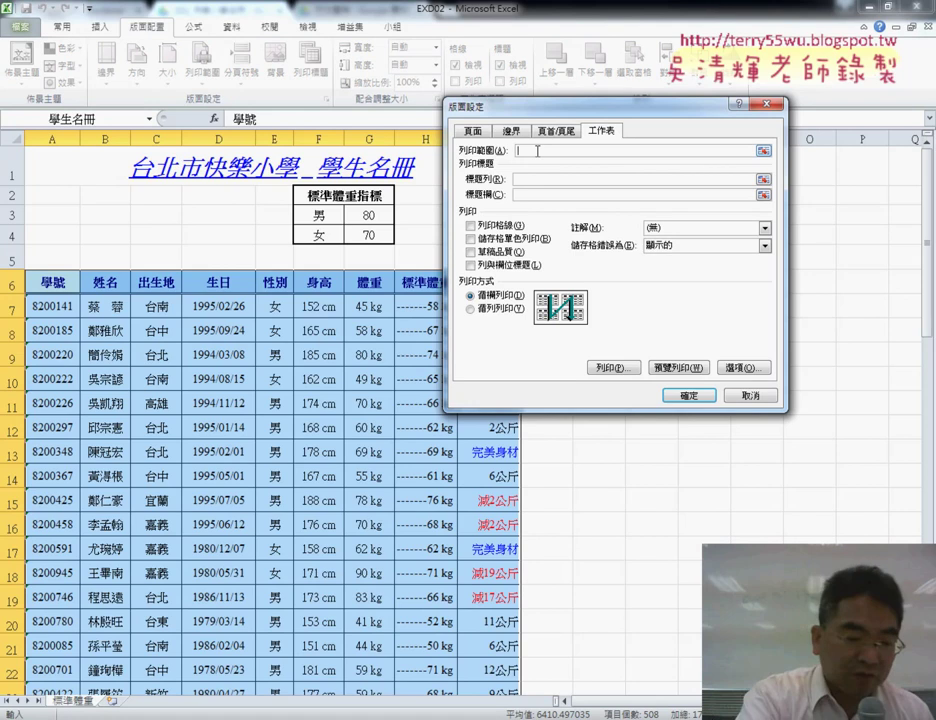
{"action": "key", "text": "F3"}
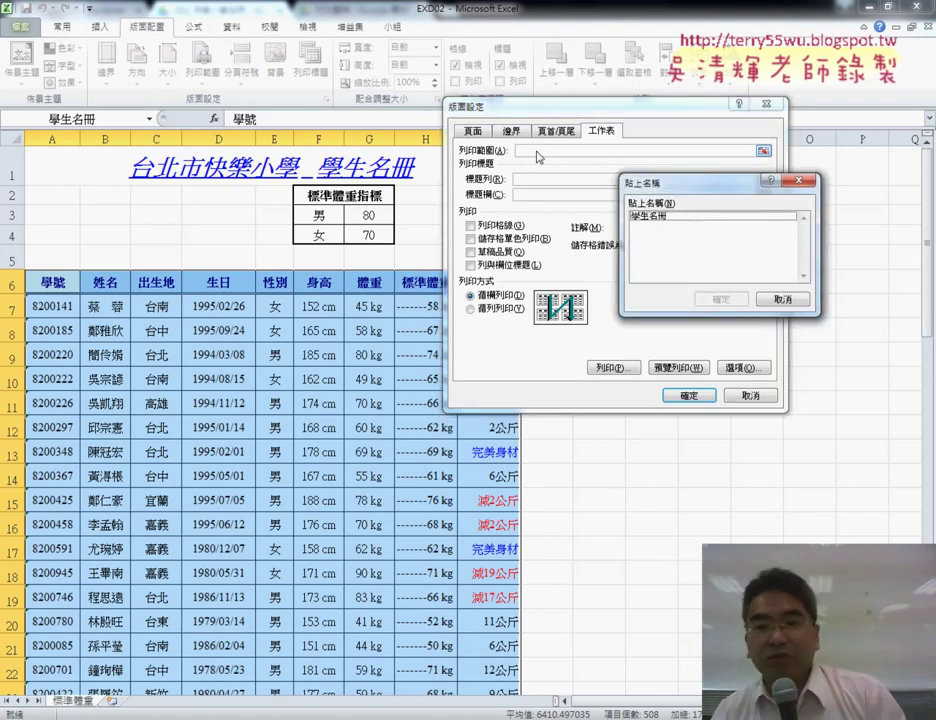
Set the print area to the table range A6:I62 and preview the two-page printout
{"action": "left_click", "coordinate": [644, 216]}
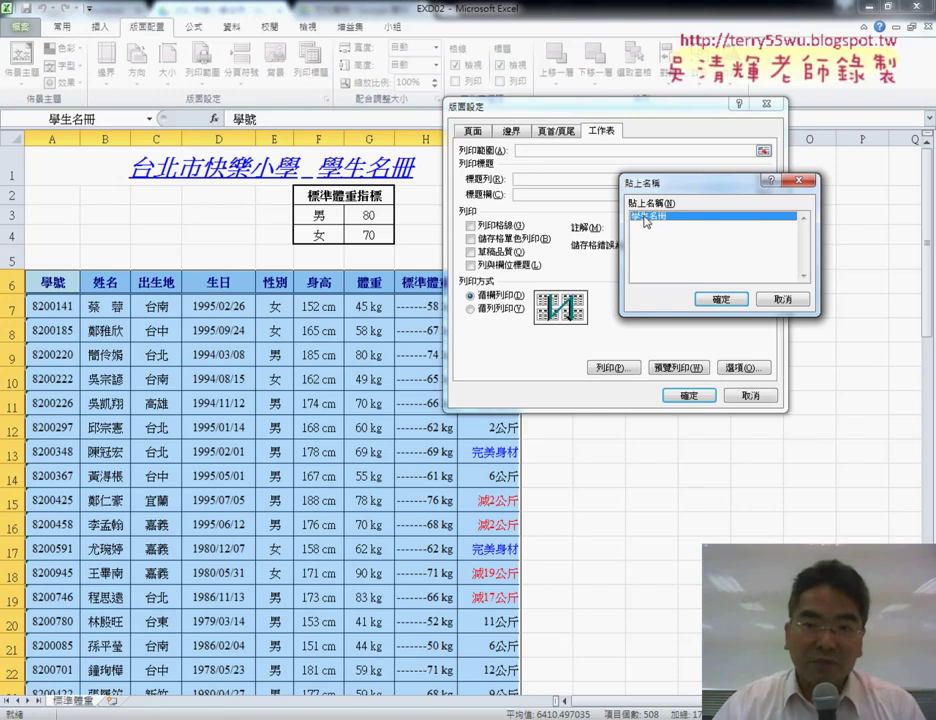
{"action": "double_click", "coordinate": [648, 216]}
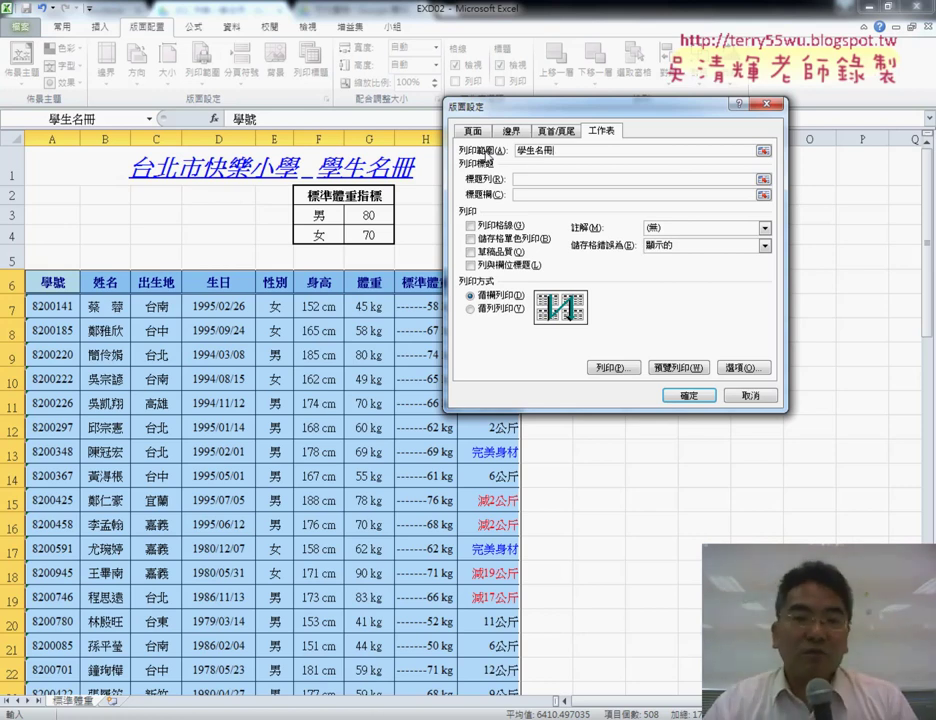
{"action": "double_click", "coordinate": [540, 150]}
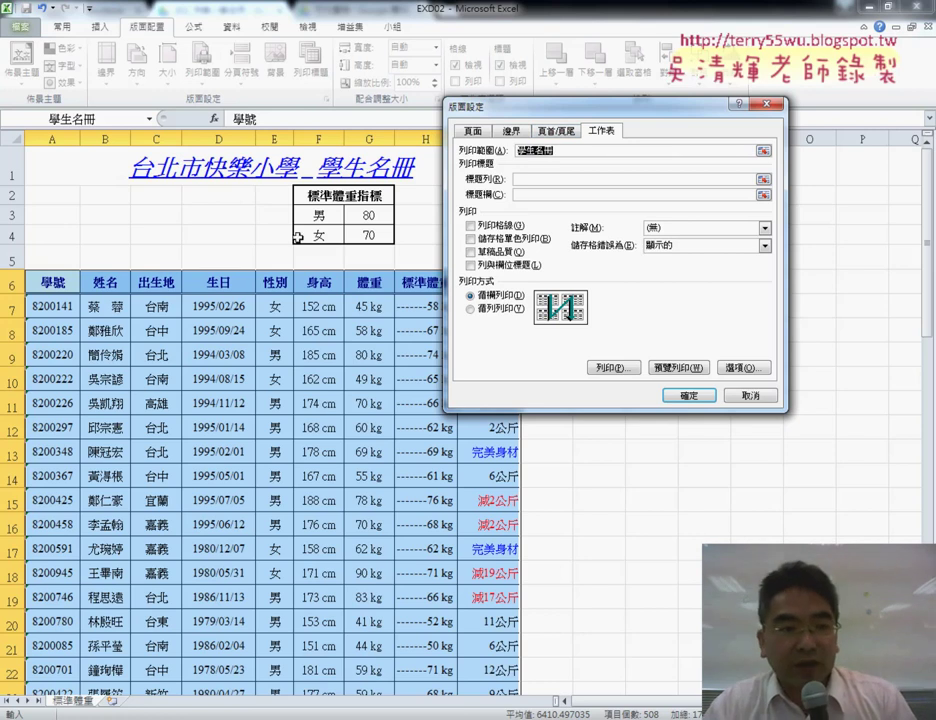
{"action": "left_click_drag", "start_coordinate": [52, 283], "coordinate": [518, 652]}
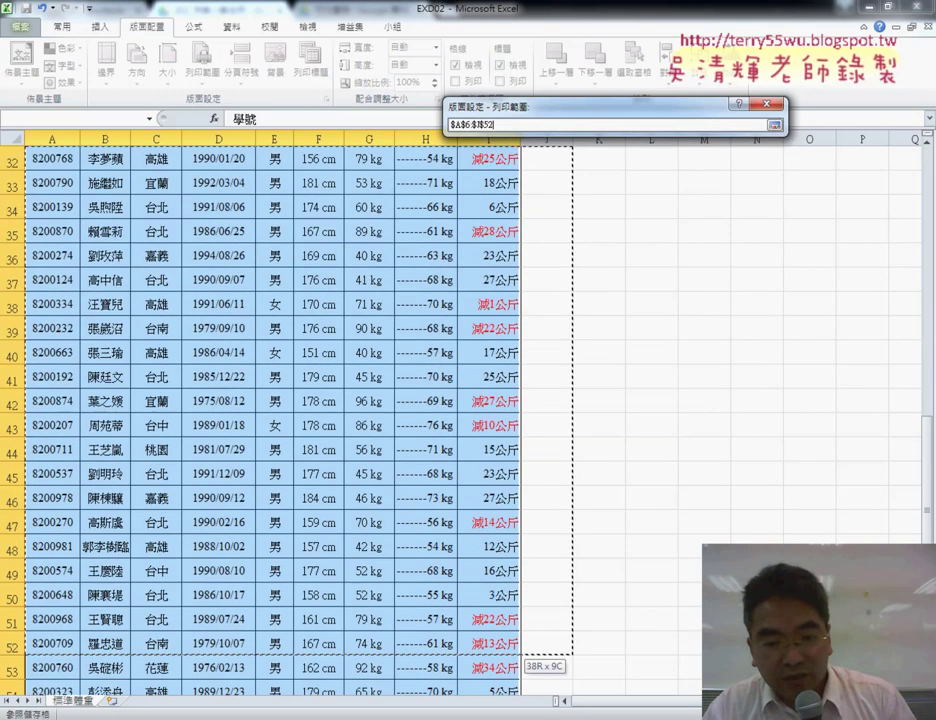
{"action": "left_click_drag", "start_coordinate": [515, 662], "coordinate": [507, 670]}
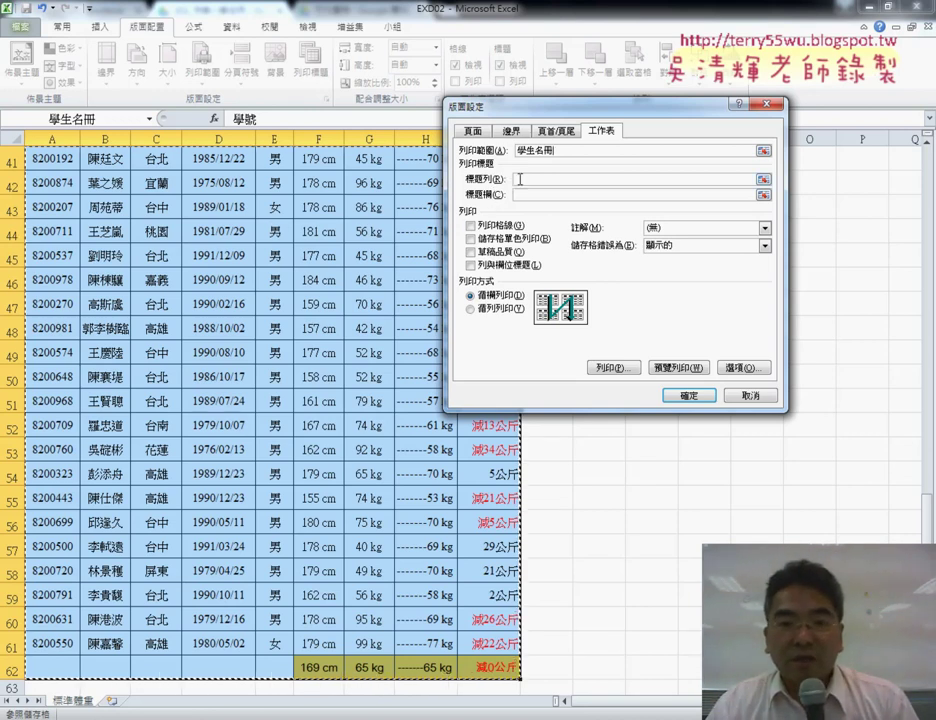
{"action": "left_click", "coordinate": [552, 180]}
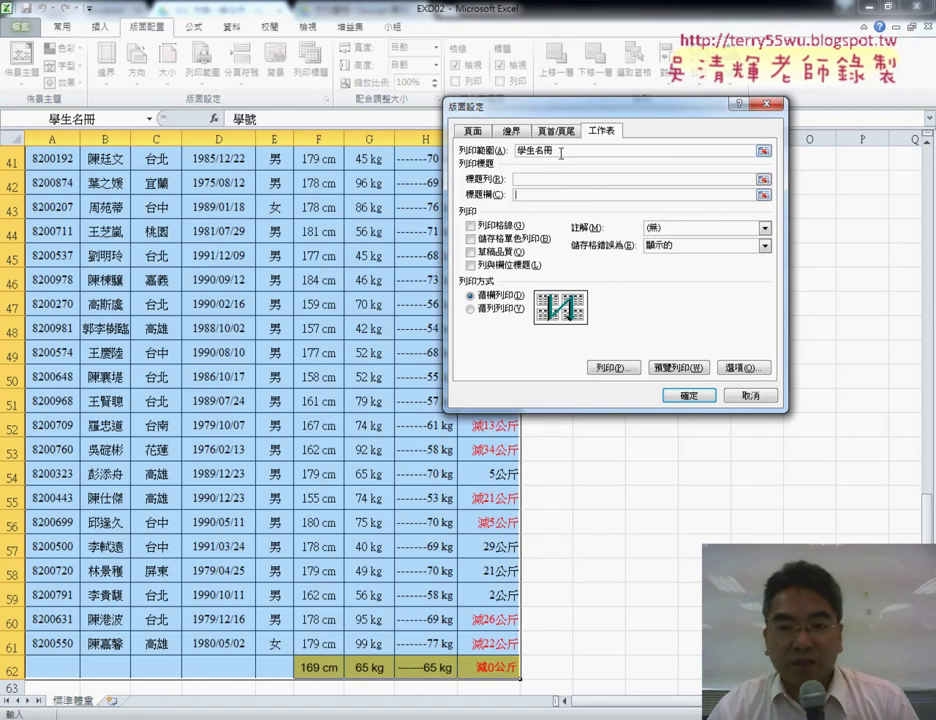
{"action": "left_click", "coordinate": [685, 369]}
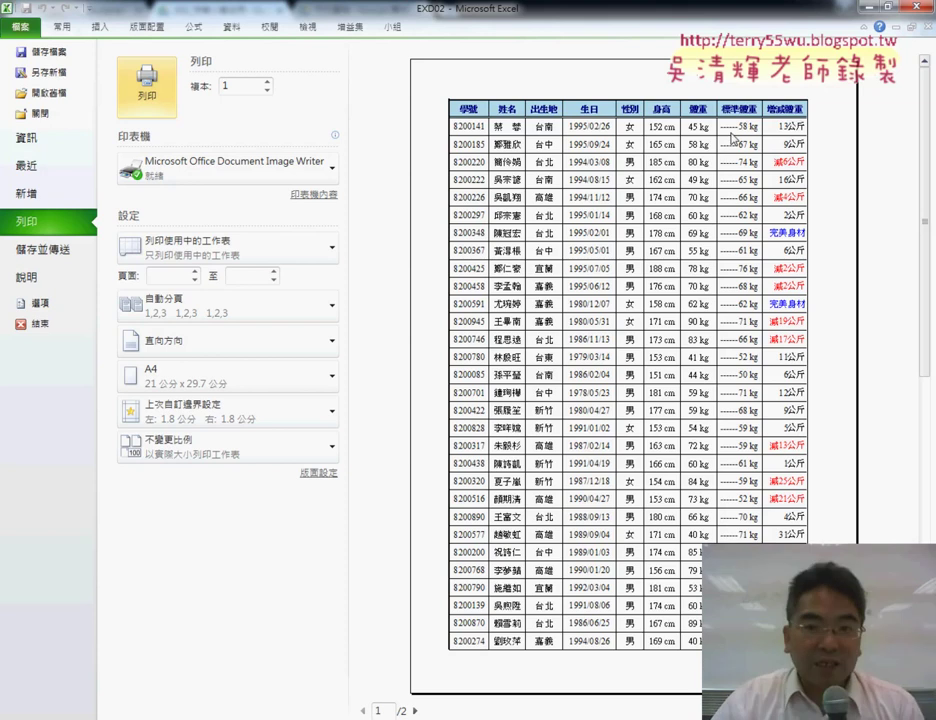
View preview page 2, which lacks the 學號 header row, then return to the worksheet
{"action": "left_click", "coordinate": [416, 710]}
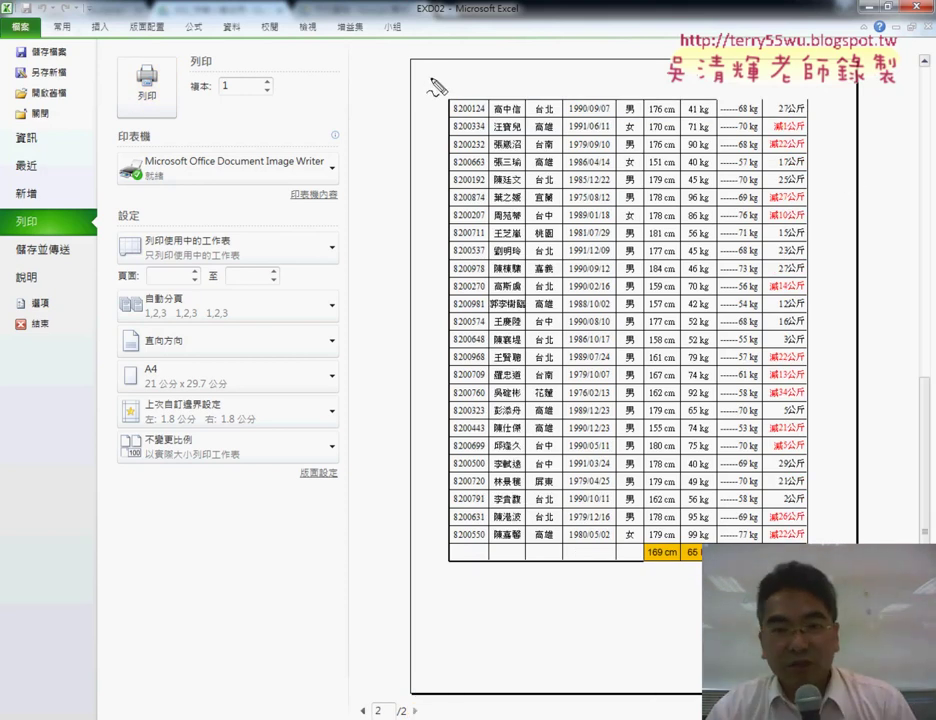
{"action": "left_click_drag", "start_coordinate": [431, 80], "coordinate": [431, 128]}
{"action": "mouse_move", "coordinate": [445, 89]}
{"action": "left_mouse_down"}
{"action": "mouse_move", "coordinate": [821, 88]}
{"action": "mouse_move", "coordinate": [428, 132]}
{"action": "left_mouse_up"}
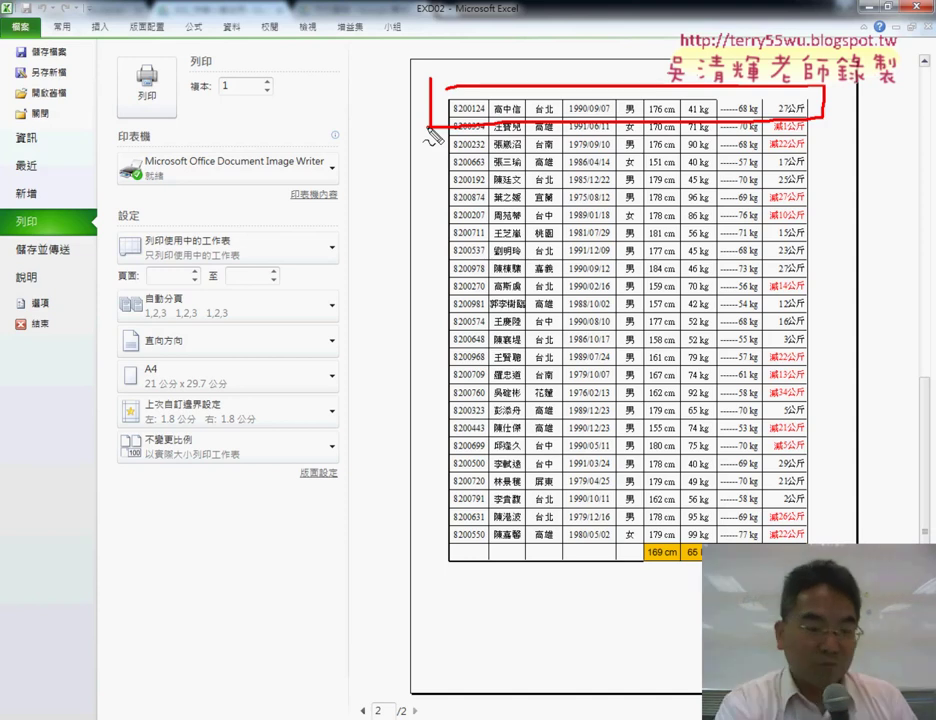
{"action": "key", "text": "Escape"}
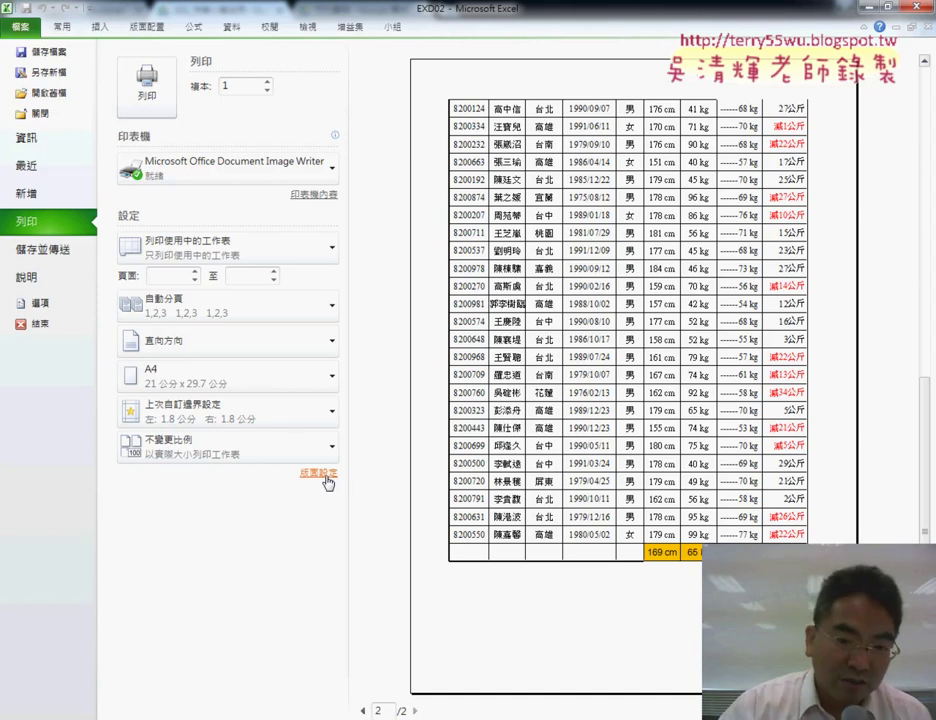
{"action": "key", "text": "ctrl+2"}
{"action": "mouse_move", "coordinate": [425, 405]}
{"action": "left_mouse_down"}
{"action": "mouse_move", "coordinate": [337, 461]}
{"action": "mouse_move", "coordinate": [325, 495]}
{"action": "left_mouse_up"}
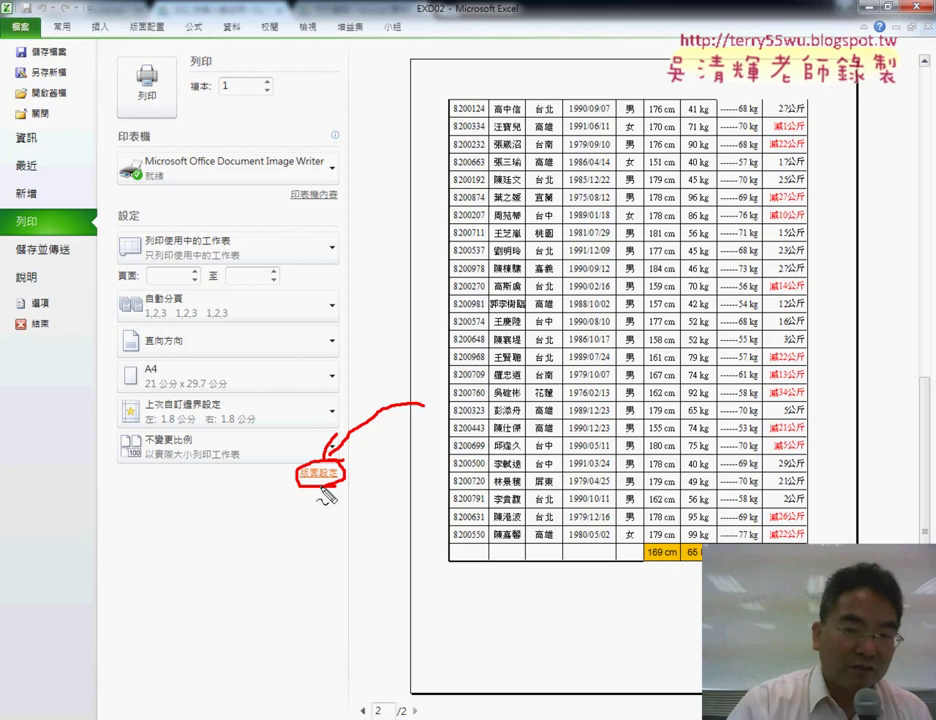
{"action": "key", "text": "Escape"}
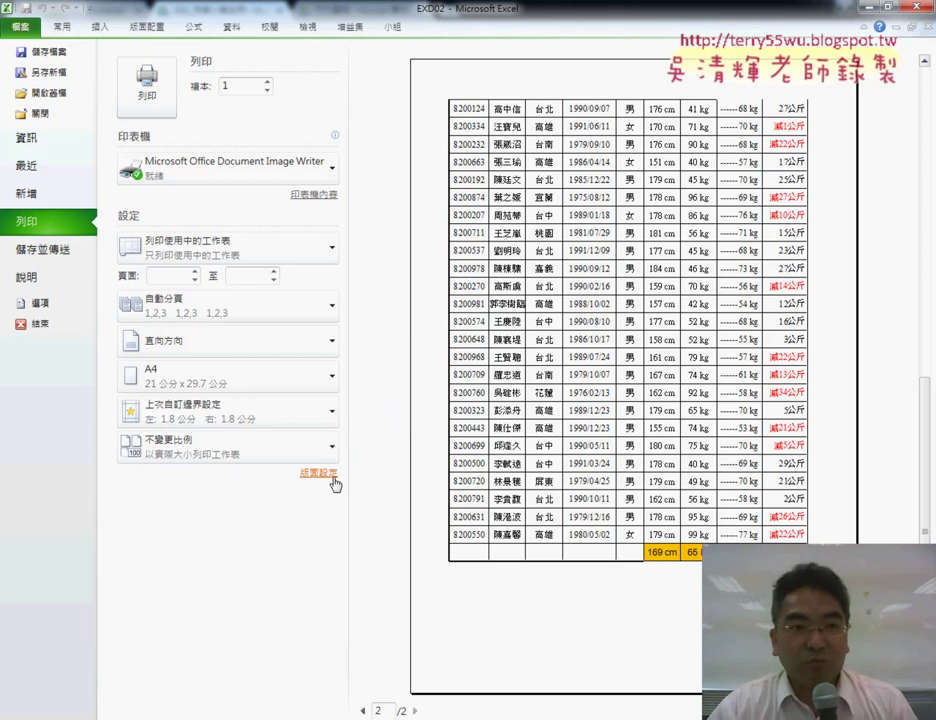
Reopen Page Setup's Sheet tab and enter $6:$6 as the rows to repeat at top
{"action": "left_click", "coordinate": [148, 34]}
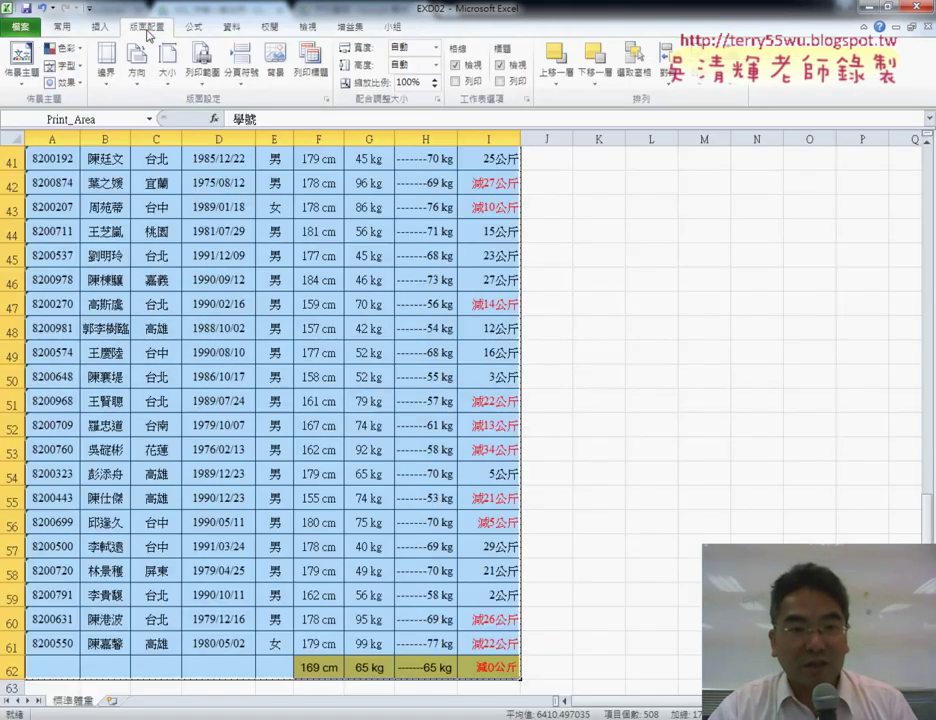
{"action": "left_click", "coordinate": [327, 100]}
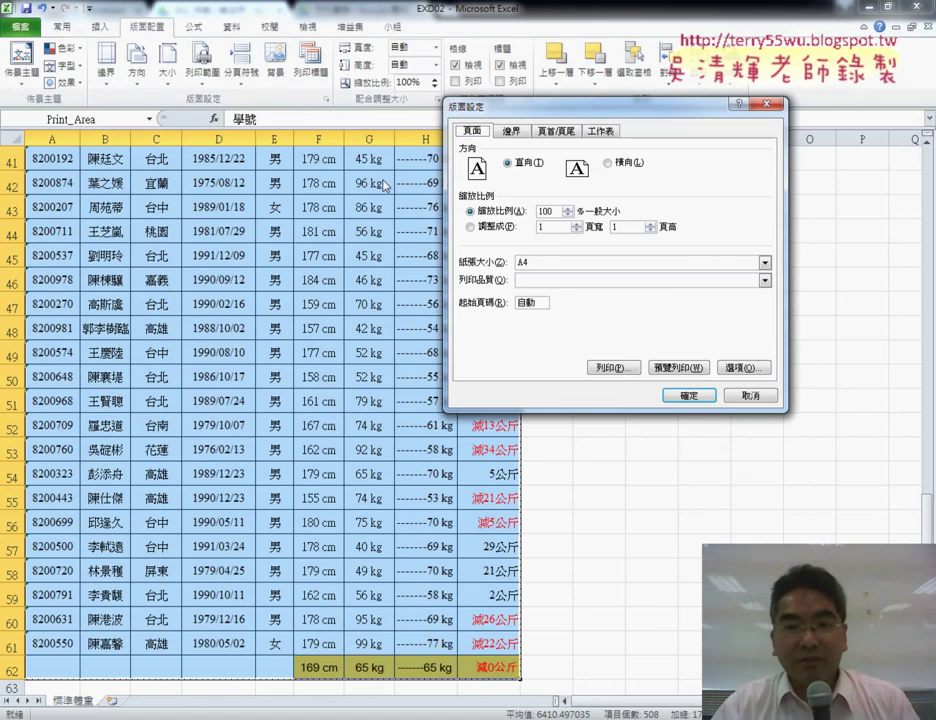
{"action": "left_click", "coordinate": [604, 131]}
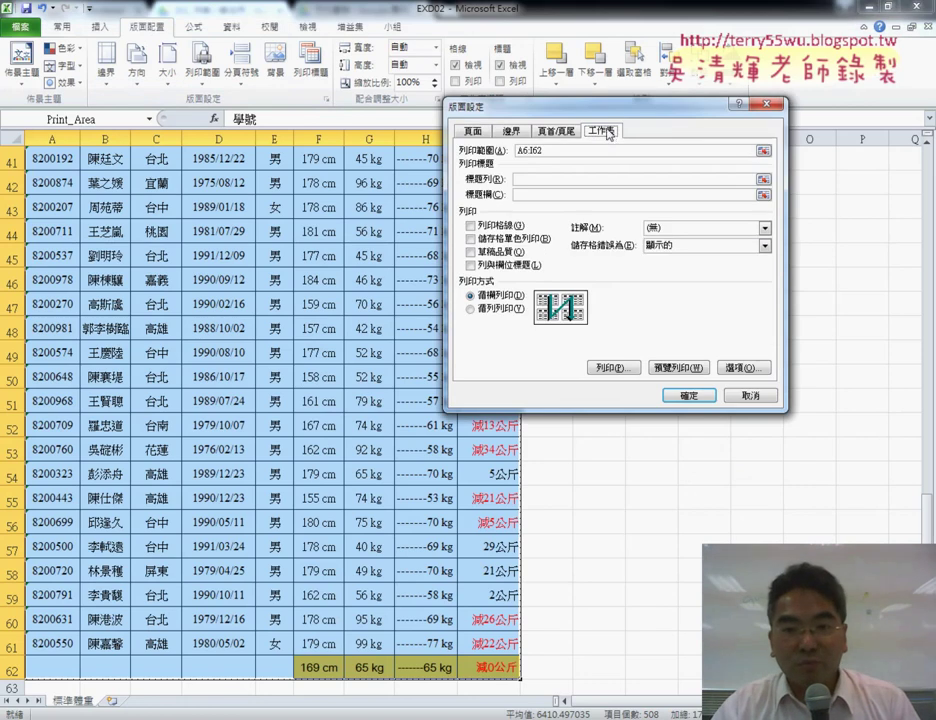
{"action": "left_click", "coordinate": [527, 180]}
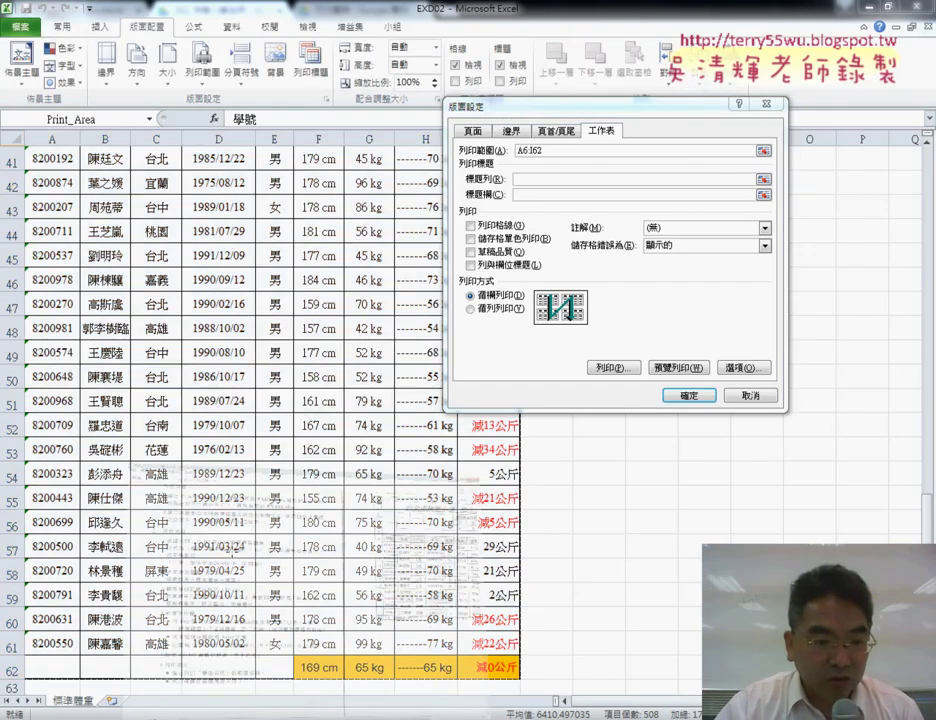
{"action": "key", "text": "alt+Tab"}
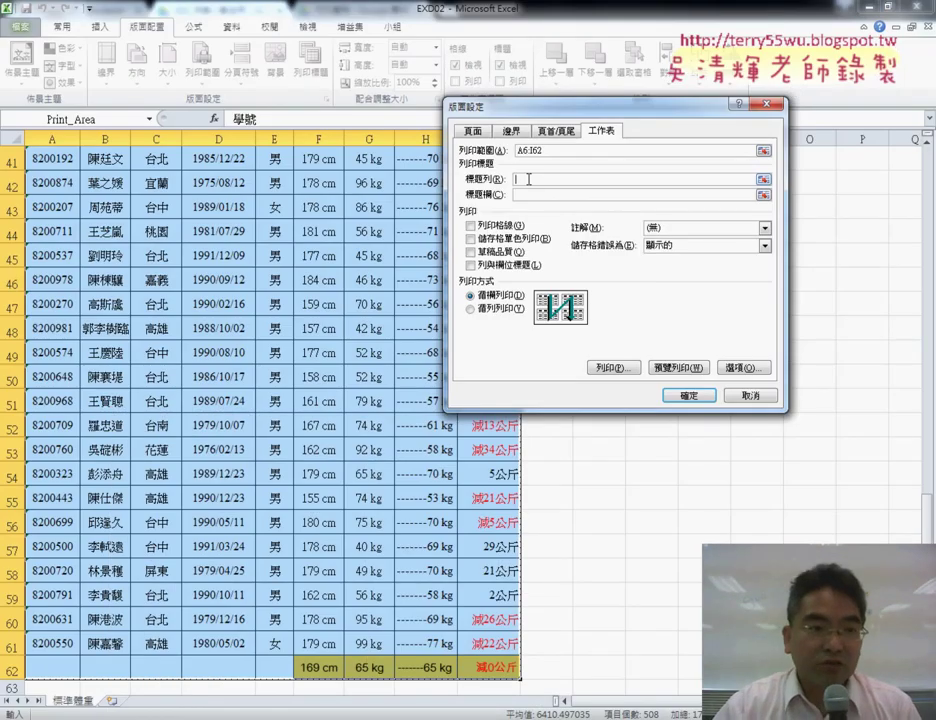
{"action": "scroll", "coordinate": [45, 257], "scroll_direction": "up", "scroll_amount": 2}
{"action": "scroll", "coordinate": [45, 257], "scroll_direction": "up", "scroll_amount": 3}
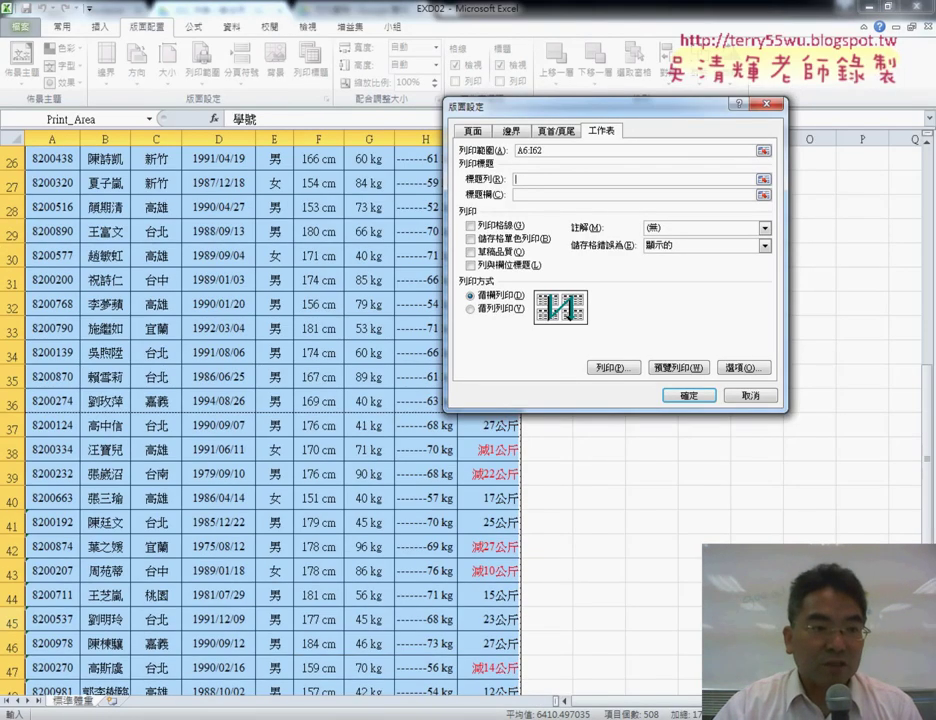
{"action": "scroll", "coordinate": [45, 257], "scroll_direction": "up", "scroll_amount": 7}
{"action": "scroll", "coordinate": [45, 257], "scroll_direction": "up", "scroll_amount": 2}
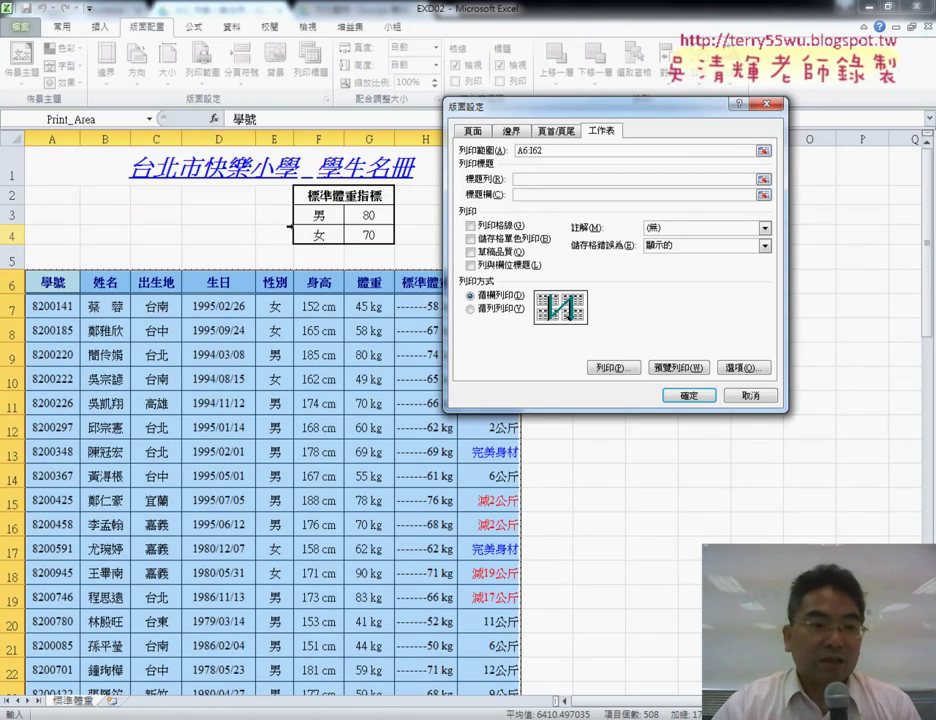
{"action": "left_click", "coordinate": [9, 284]}
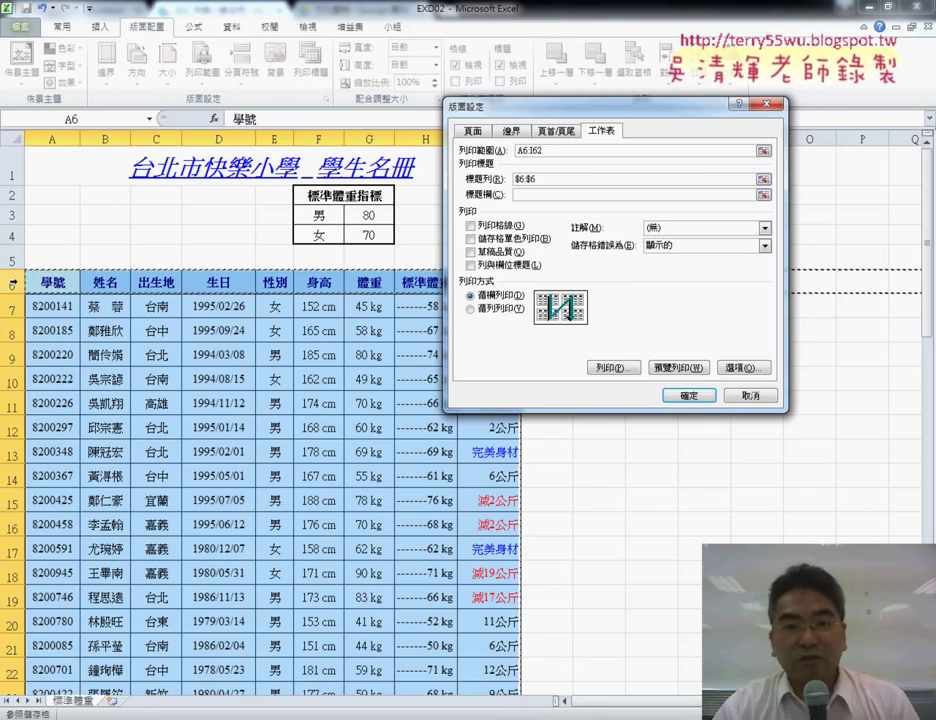
{"action": "left_click_drag", "start_coordinate": [540, 181], "coordinate": [641, 180]}
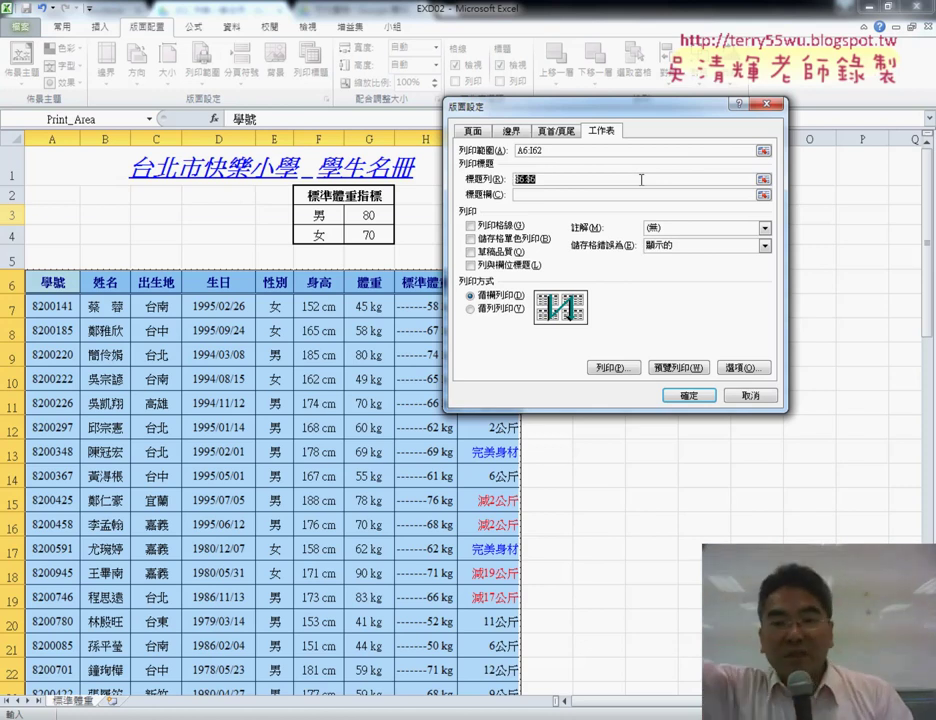
Preview page 2 to confirm it now starts with the 學號 header, then reopen Page Setup
{"action": "left_click", "coordinate": [676, 368]}
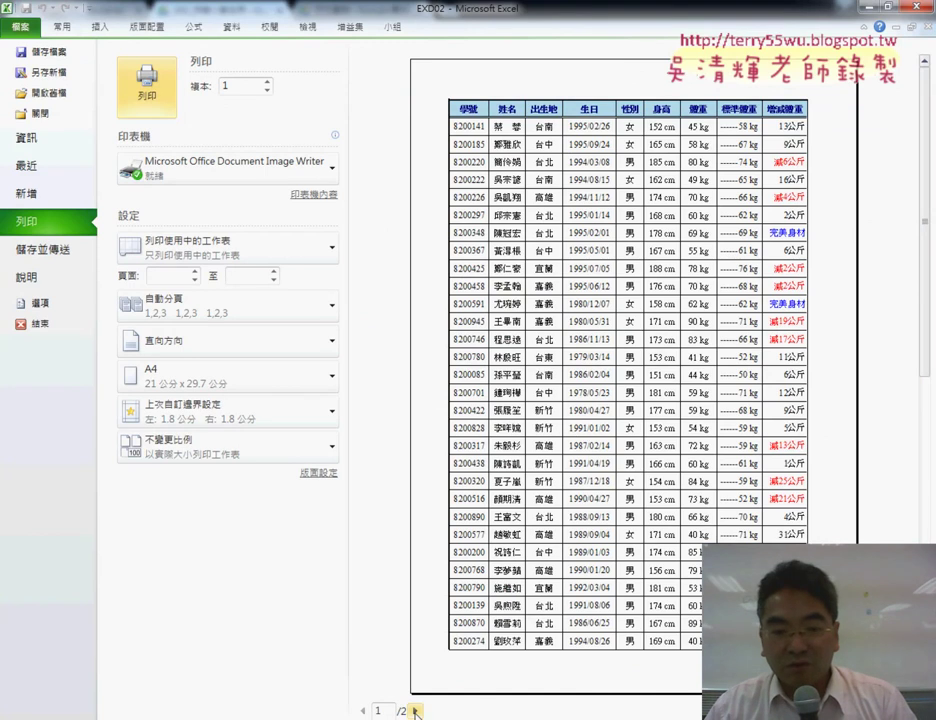
{"action": "left_click", "coordinate": [415, 711]}
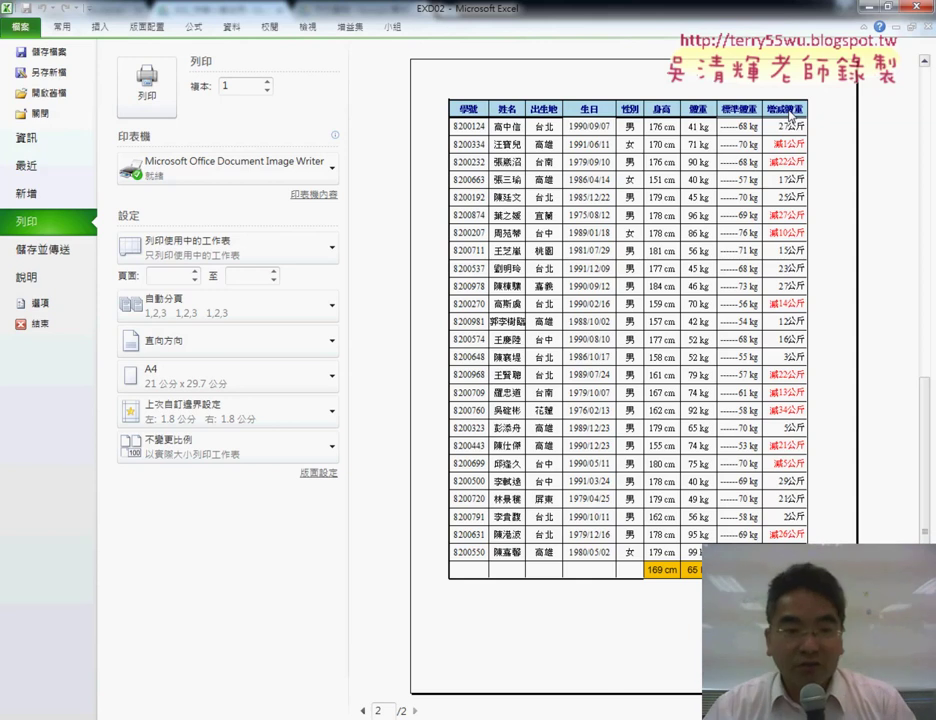
{"action": "left_click", "coordinate": [316, 473]}
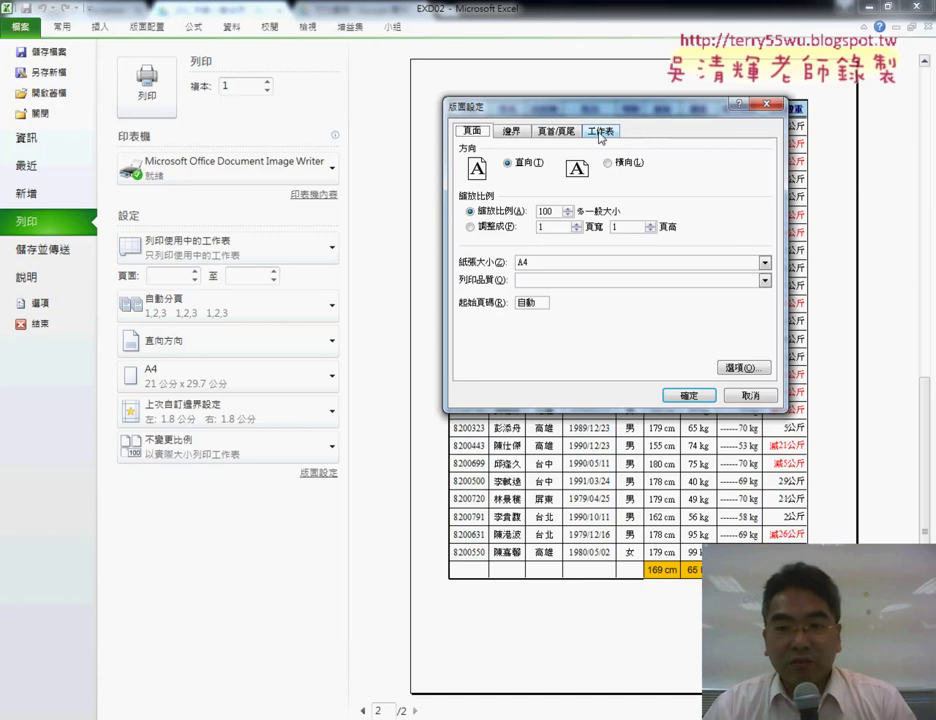
Replace the A6:I62 print area with the defined name 學生名冊
{"action": "left_click", "coordinate": [748, 395]}
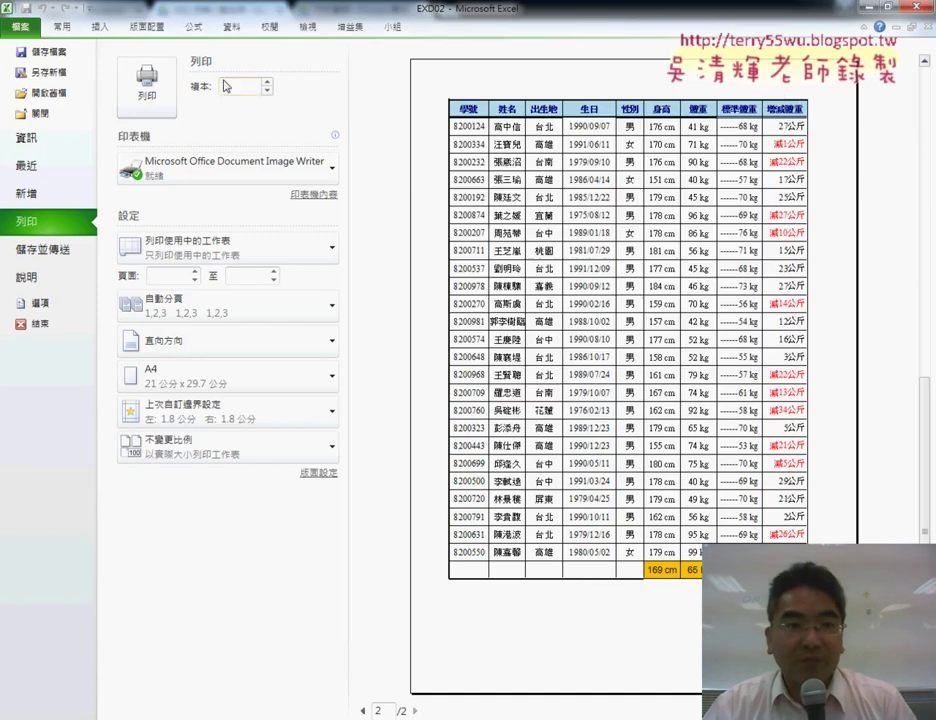
{"action": "left_click", "coordinate": [148, 27]}
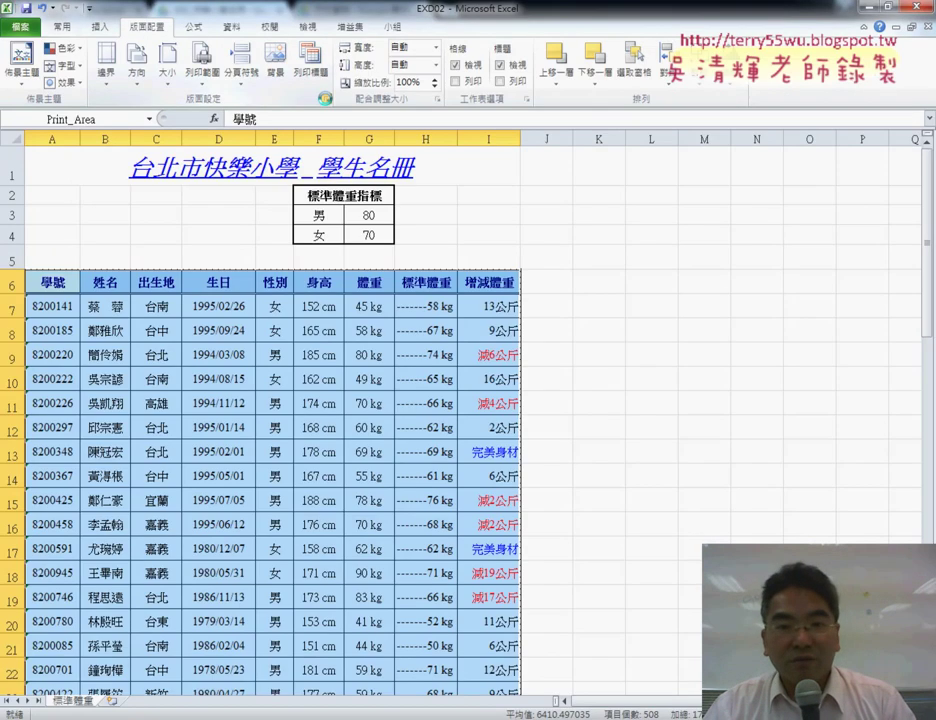
{"action": "left_click", "coordinate": [324, 99]}
{"action": "left_click", "coordinate": [605, 132]}
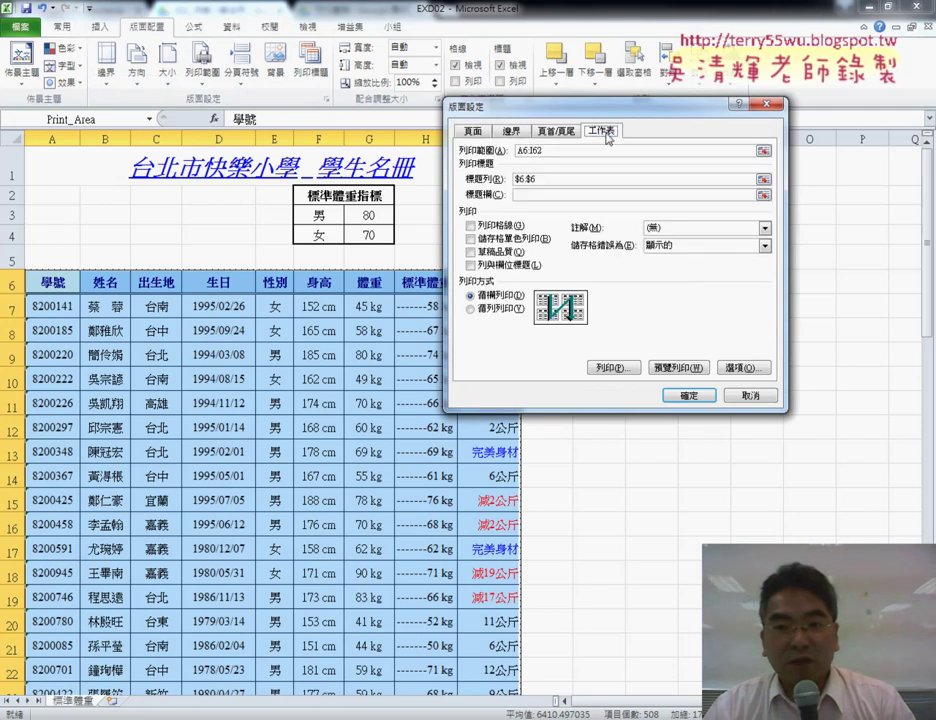
{"action": "left_click", "coordinate": [590, 152]}
{"action": "left_click_drag", "start_coordinate": [580, 151], "coordinate": [516, 150]}
{"action": "key", "text": "Delete"}
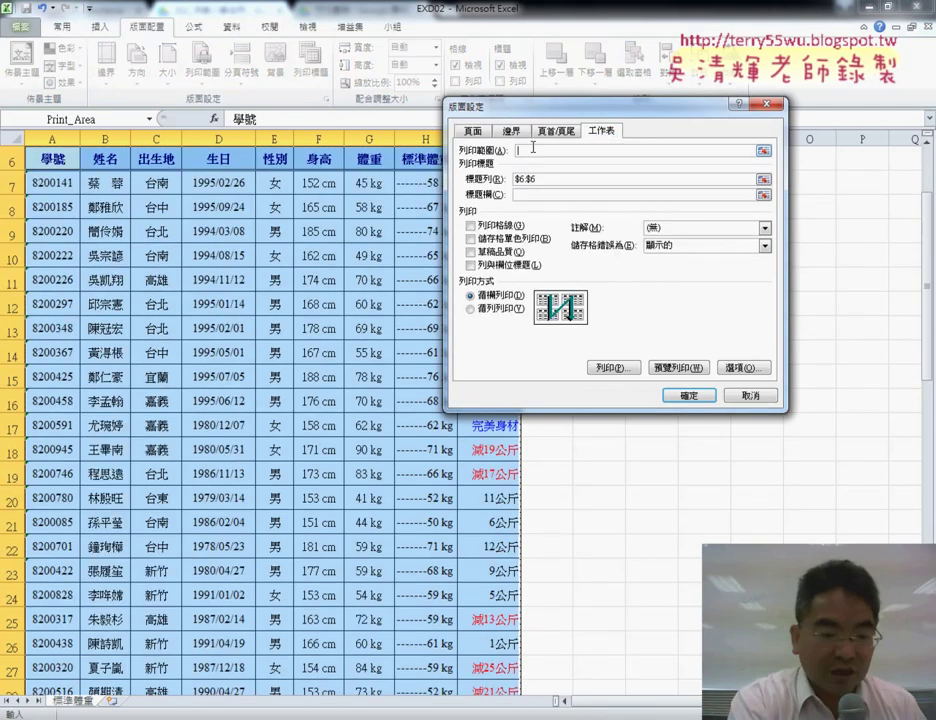
{"action": "key", "text": "F3"}
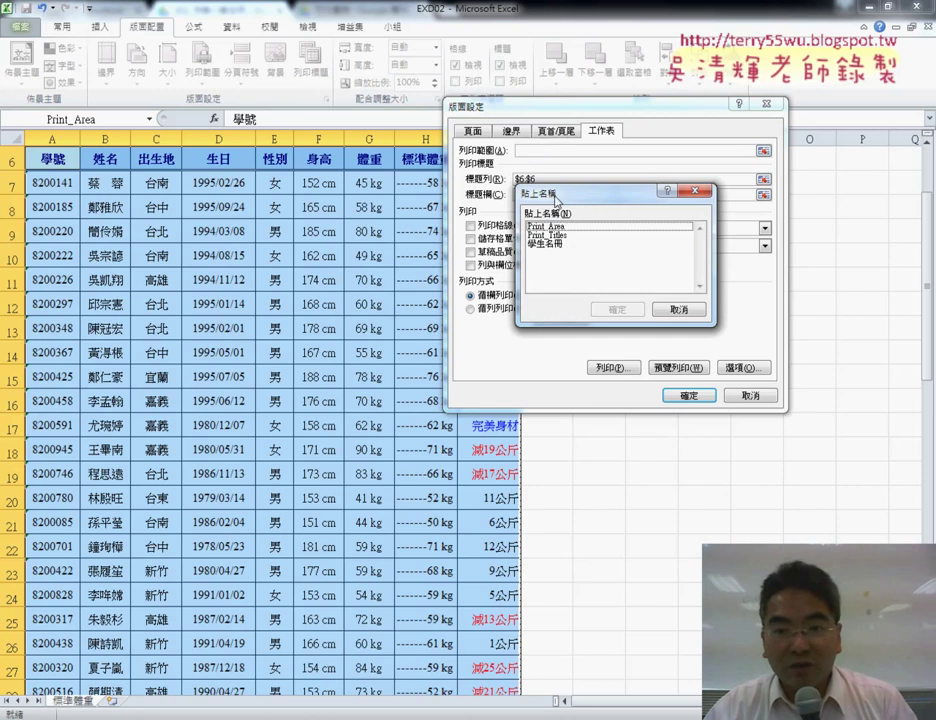
{"action": "double_click", "coordinate": [546, 245]}
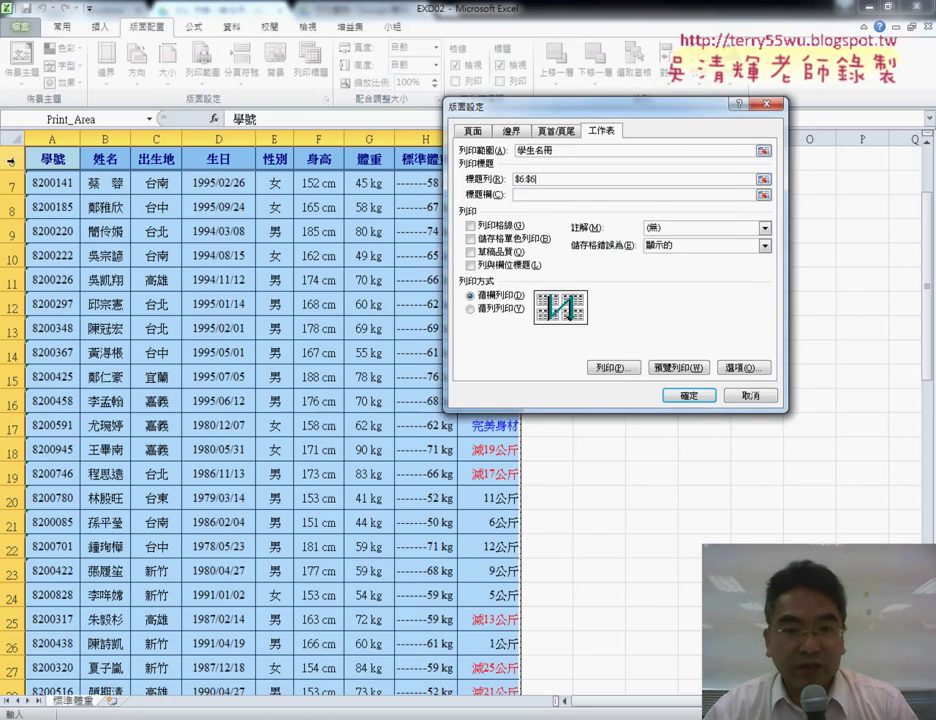
Preview both pages of the 學生名冊 printout, then switch to the exam instructions PDF
{"action": "left_click", "coordinate": [678, 368]}
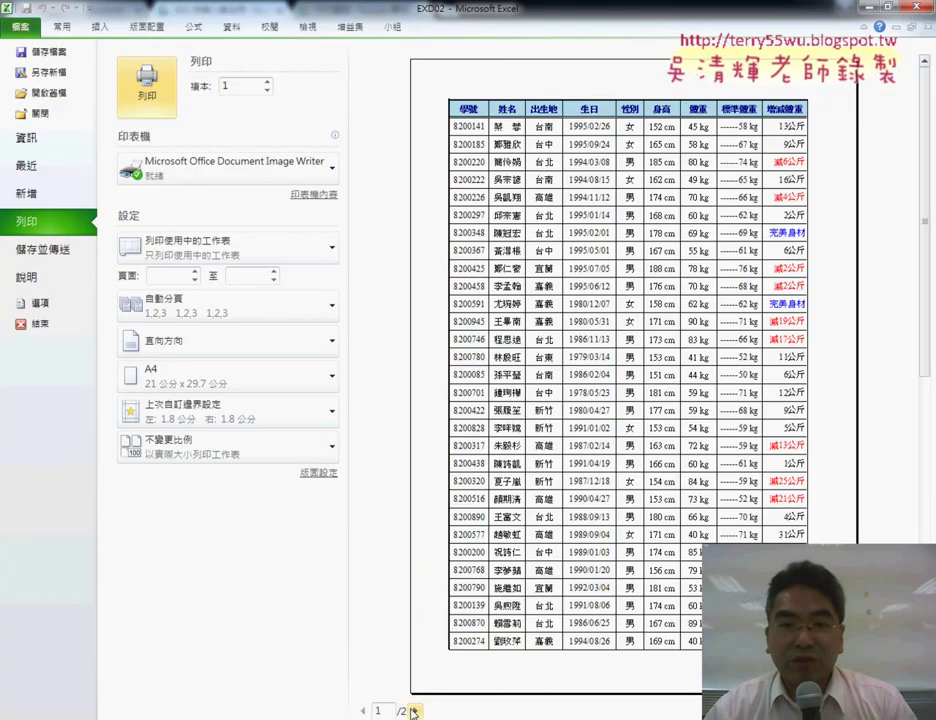
{"action": "left_click", "coordinate": [415, 710]}
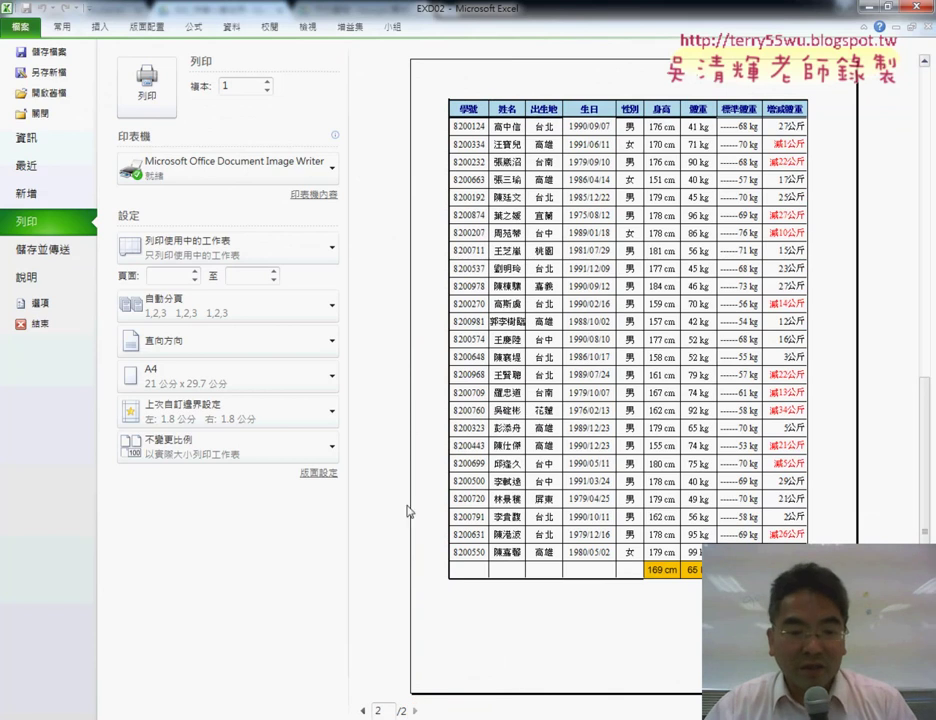
{"action": "key", "text": "alt+Tab"}
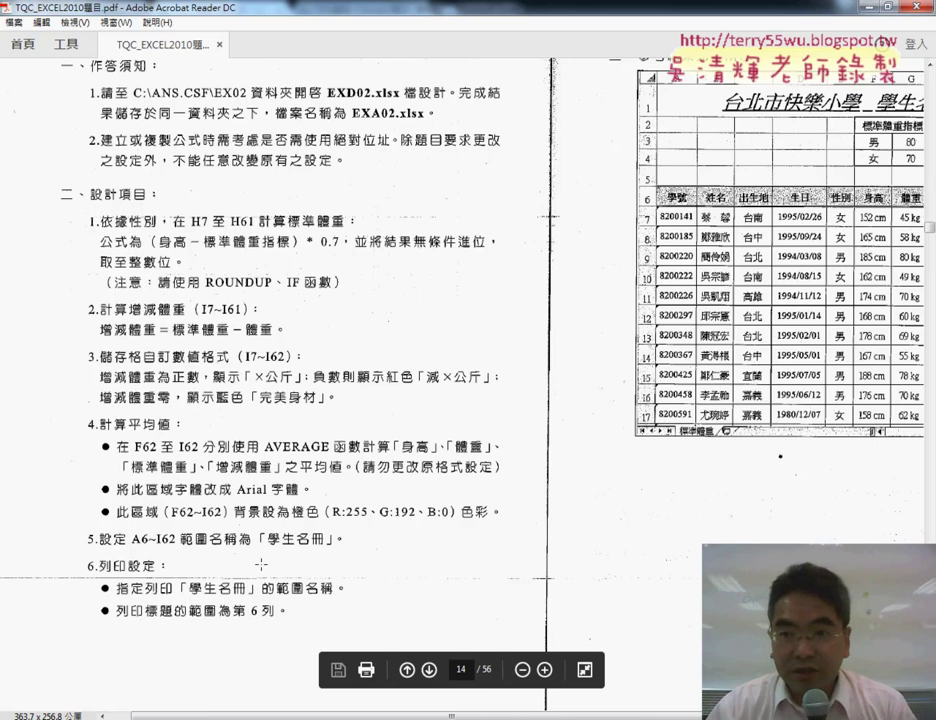
{"action": "scroll", "coordinate": [260, 565], "scroll_direction": "up", "scroll_amount": 1}
{"action": "scroll", "coordinate": [260, 565], "scroll_direction": "up", "scroll_amount": 1}
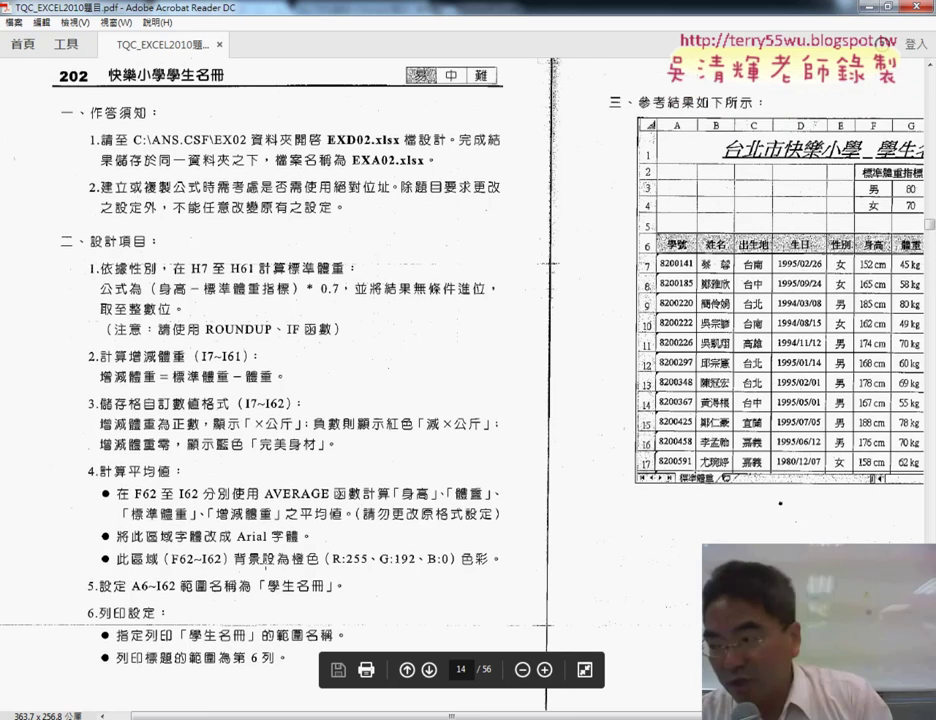